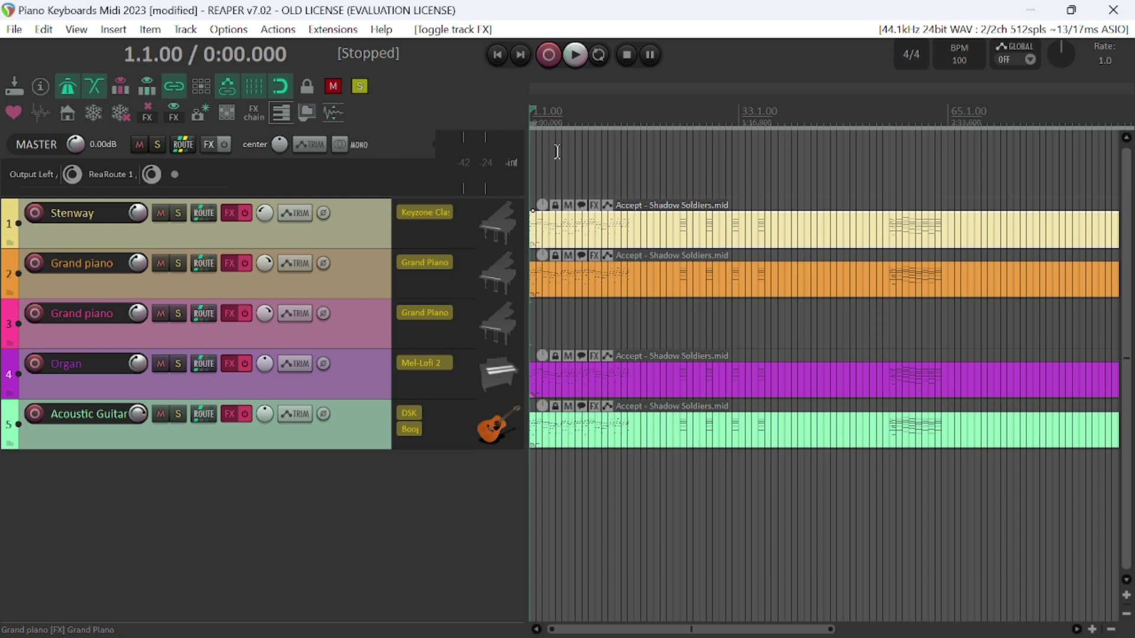
- View the Stenway track's MIDI notes, and play the project from the start with the Stenway track soloed
{"action": "double_click", "coordinate": [568, 227]}
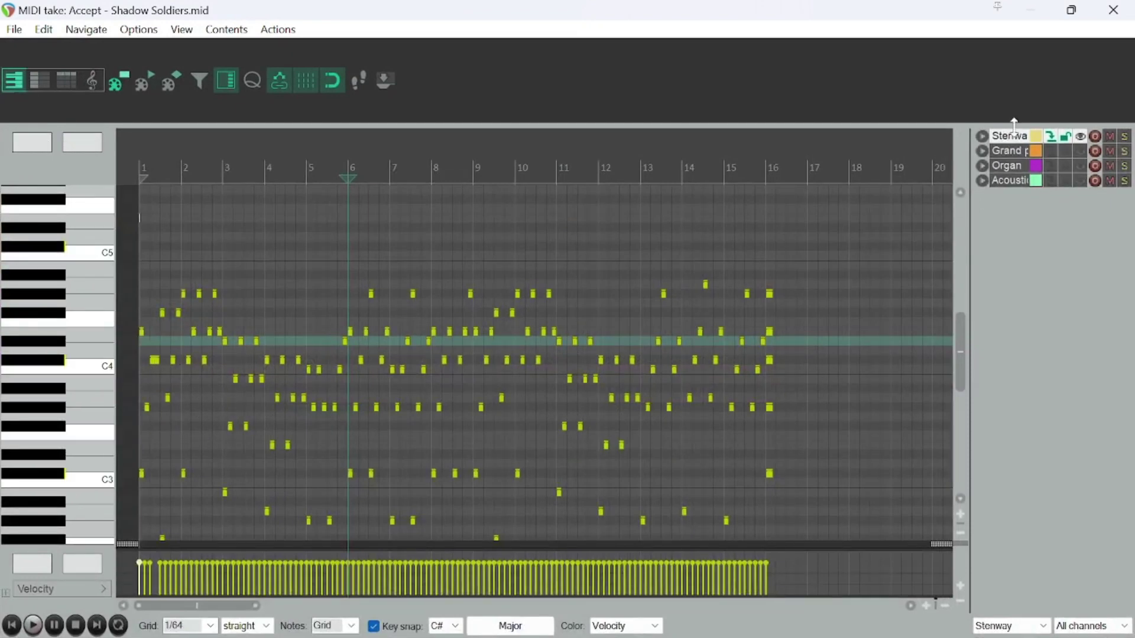
{"action": "left_click", "coordinate": [1113, 10]}
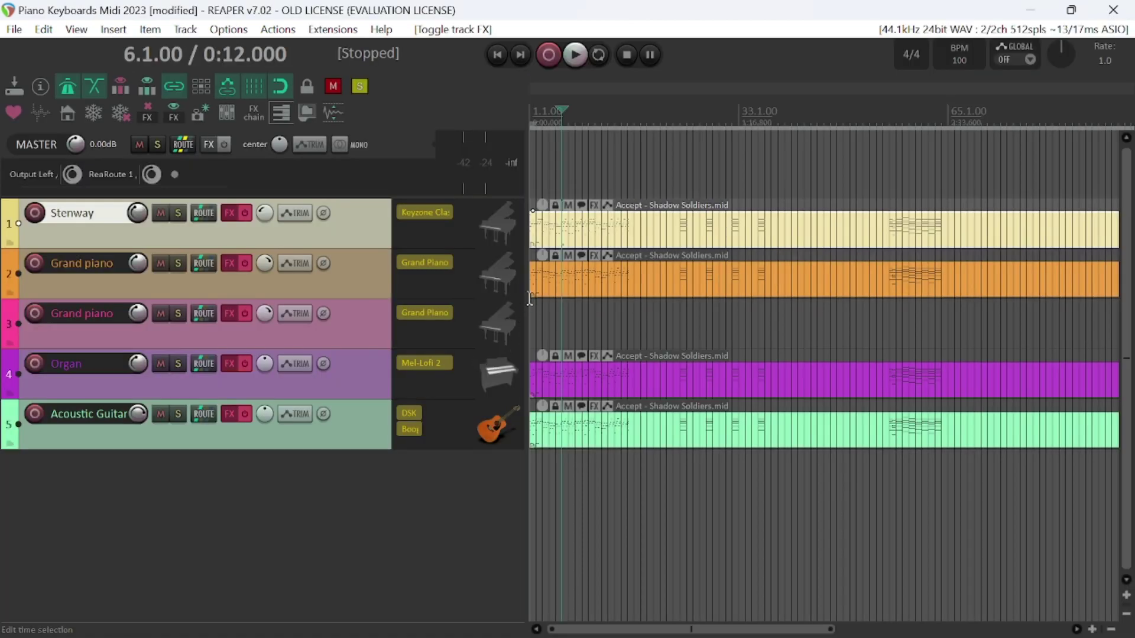
{"action": "key", "text": "Home"}
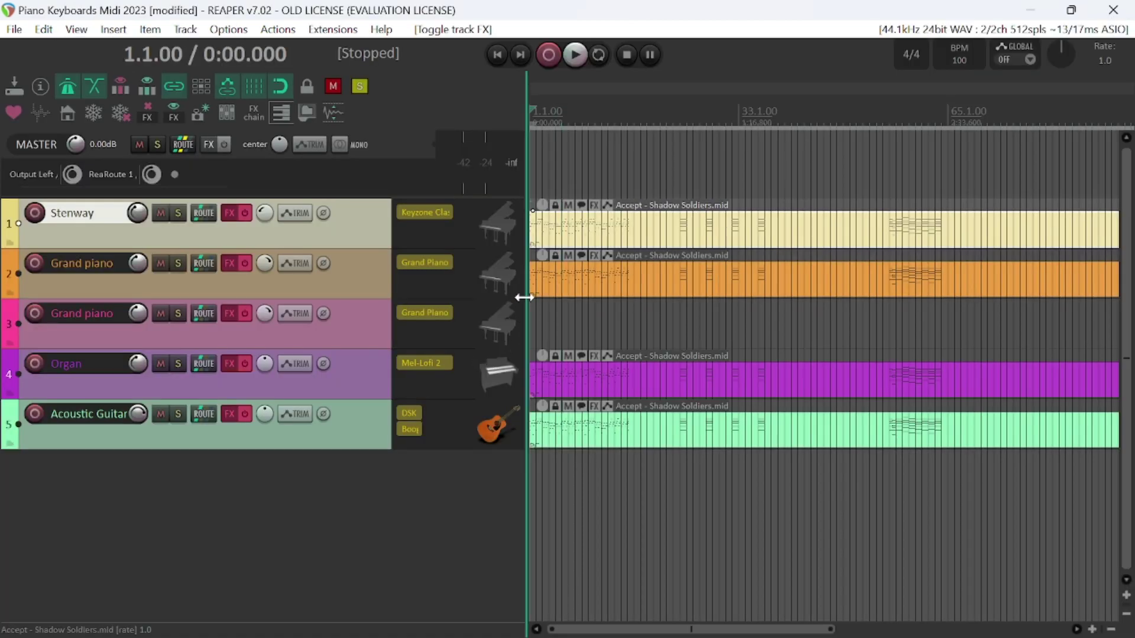
{"action": "key", "text": "space"}
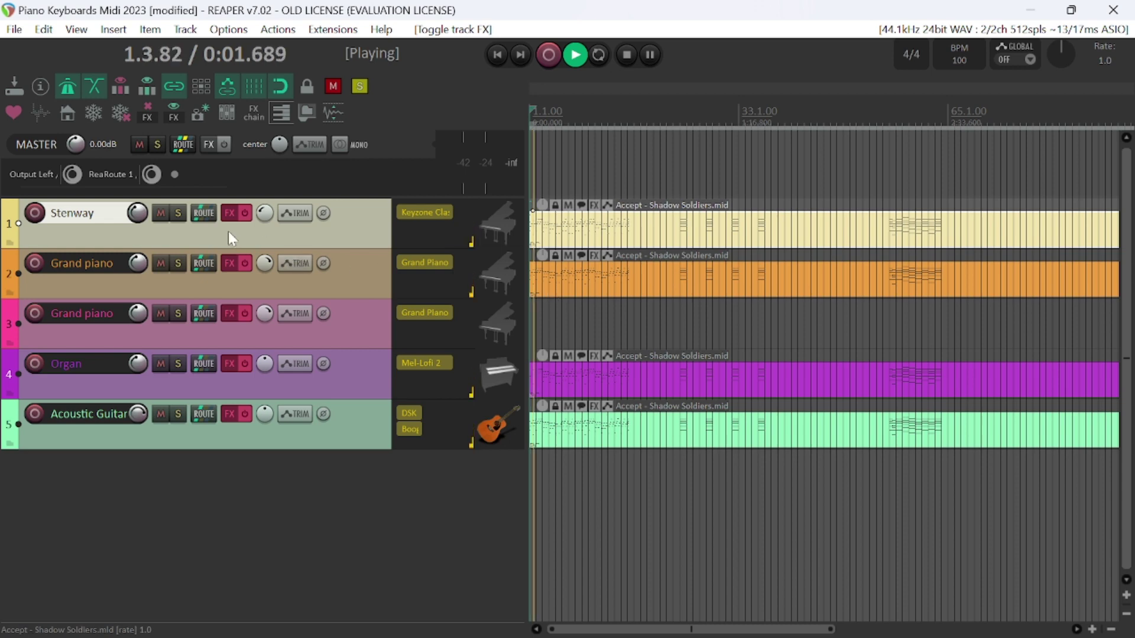
{"action": "left_click", "coordinate": [178, 213]}
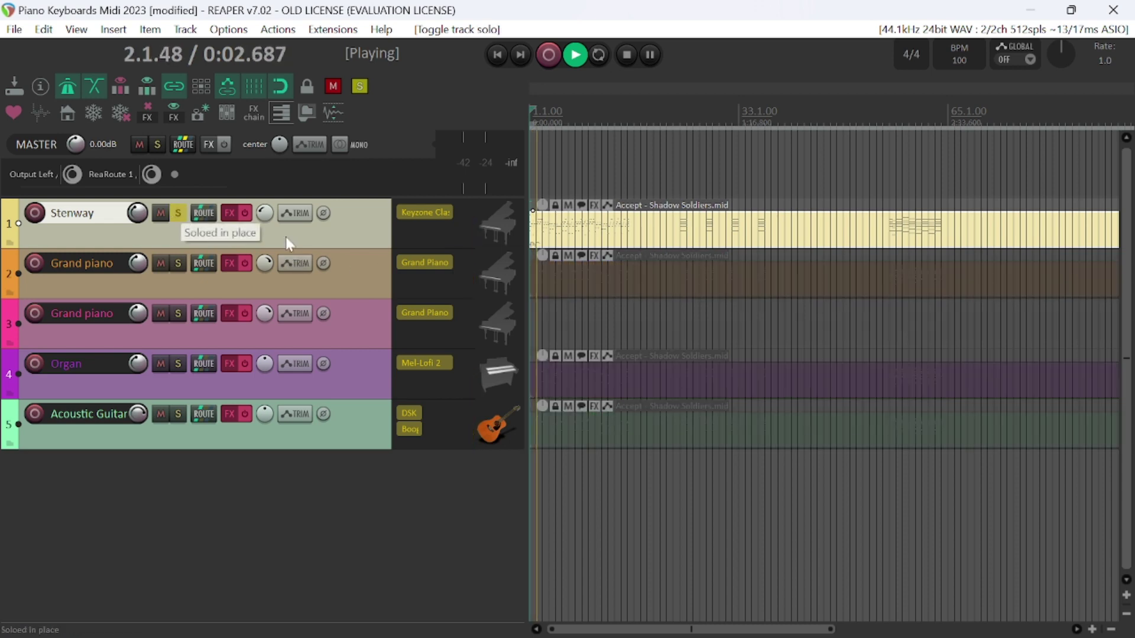
- Examine the Stenway take's notes in the MIDI editor during playback and audition several piano keys from around C3 upward
{"action": "double_click", "coordinate": [559, 225]}
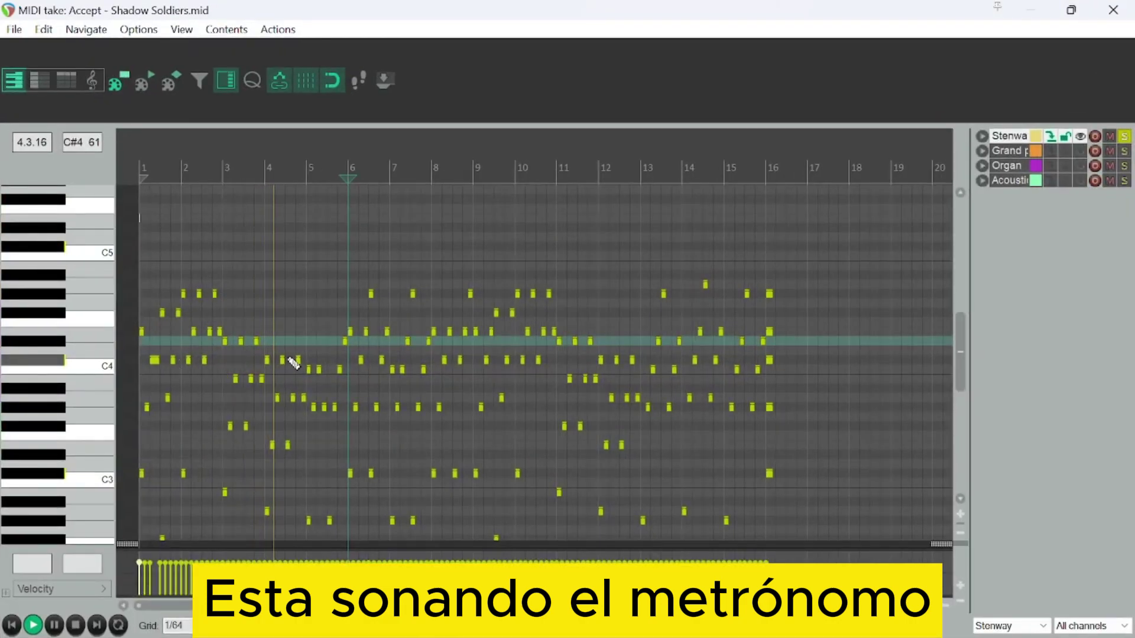
{"action": "left_click", "coordinate": [1113, 9]}
{"action": "double_click", "coordinate": [580, 242]}
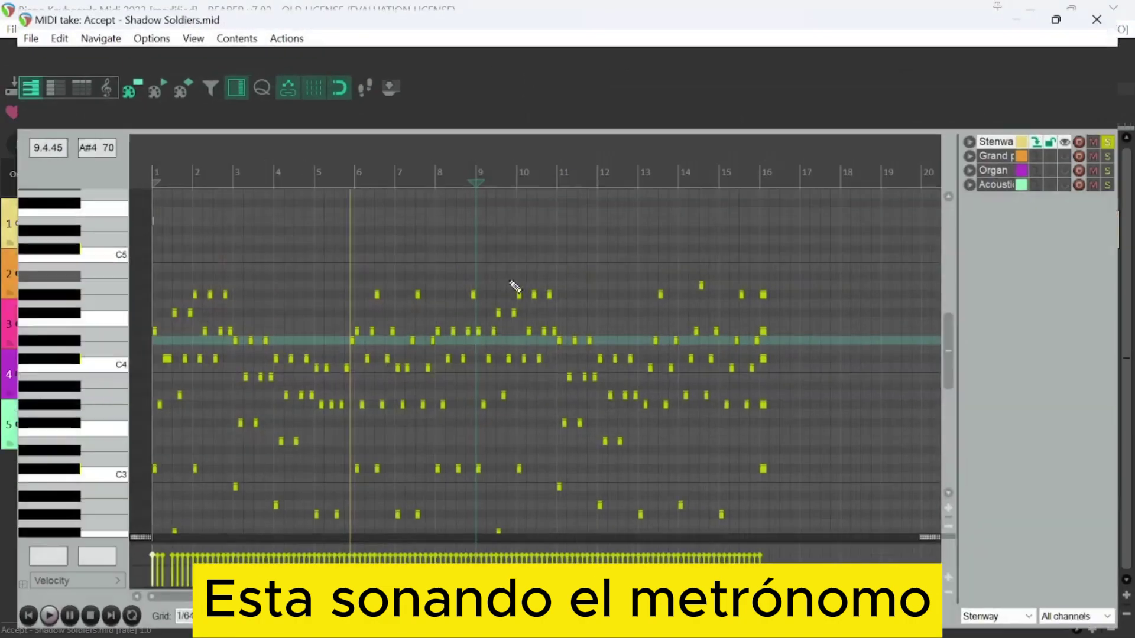
{"action": "left_click", "coordinate": [56, 476]}
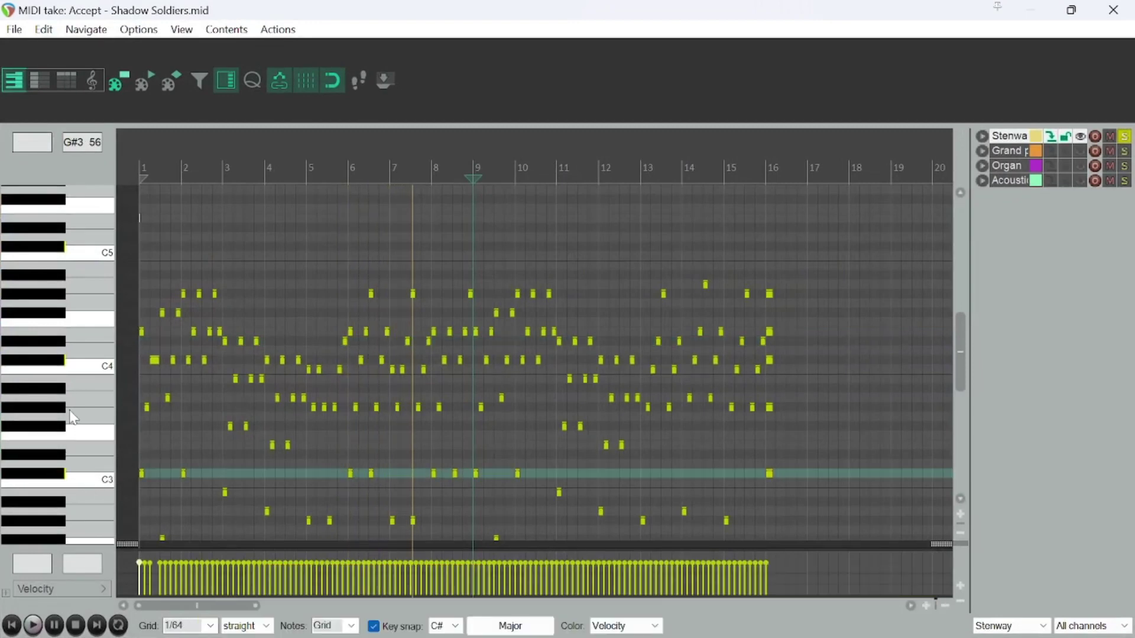
{"action": "left_click", "coordinate": [56, 368]}
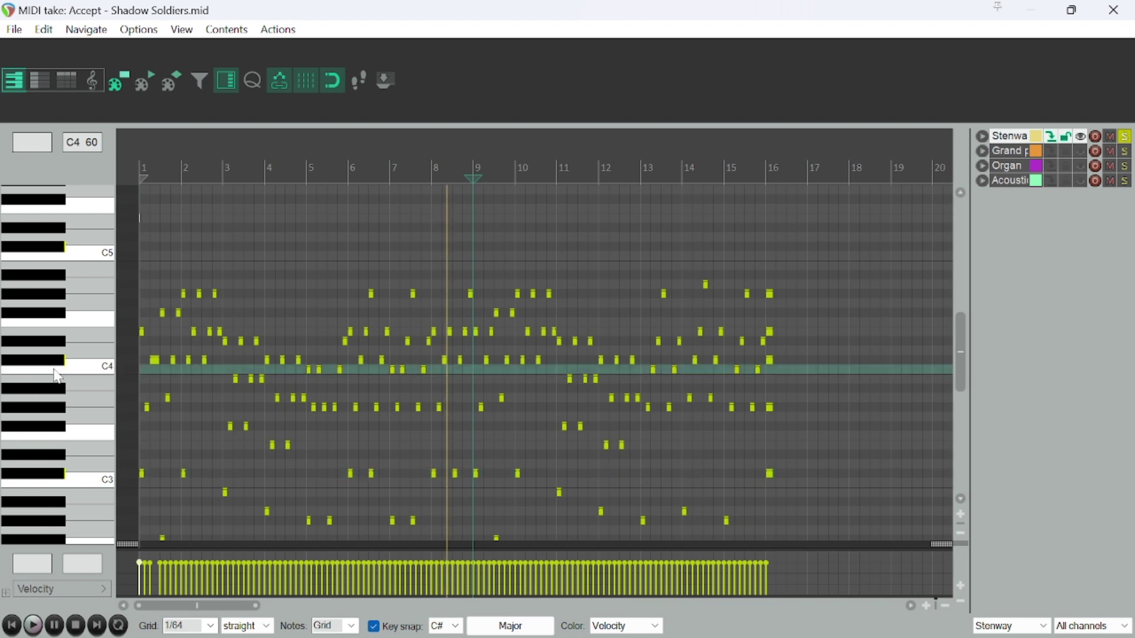
{"action": "left_click", "coordinate": [56, 360]}
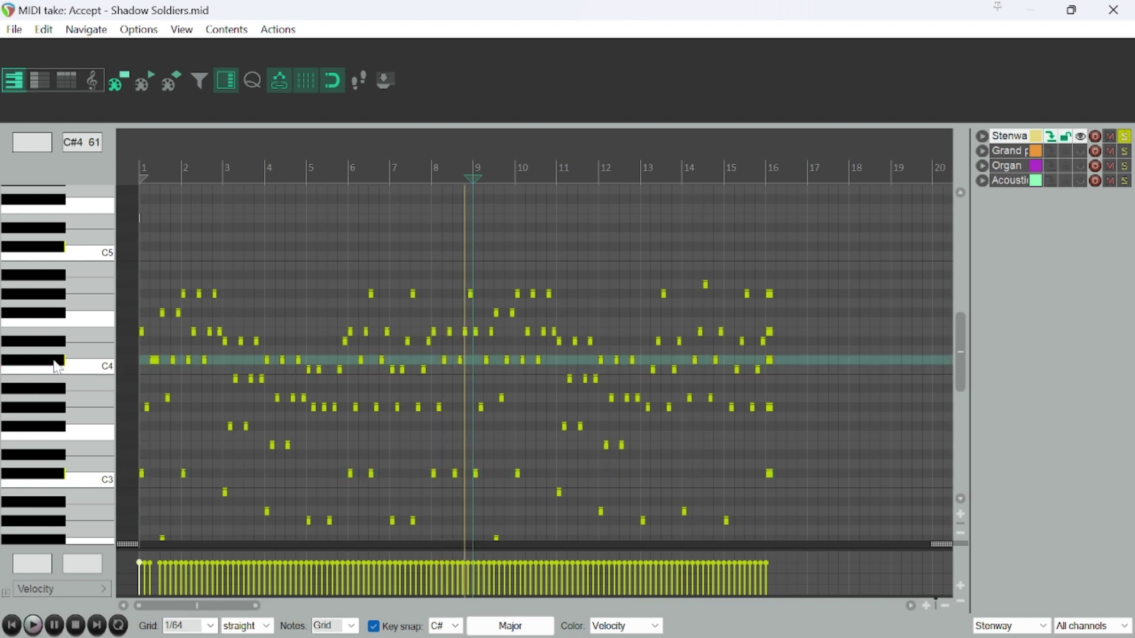
{"action": "left_click", "coordinate": [82, 332]}
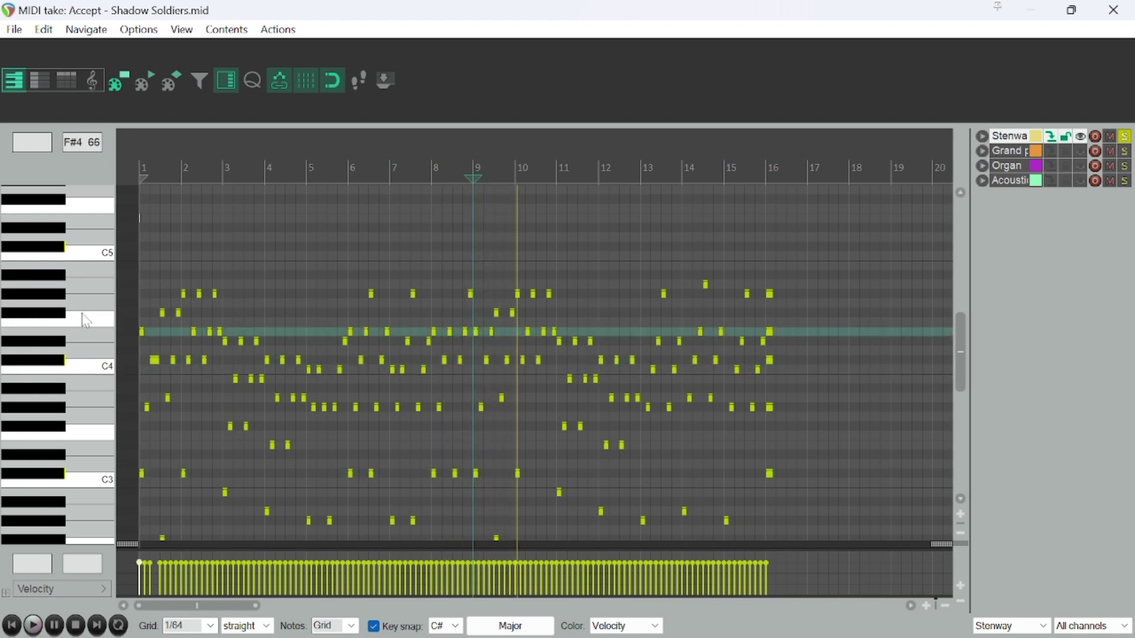
{"action": "left_click", "coordinate": [39, 314]}
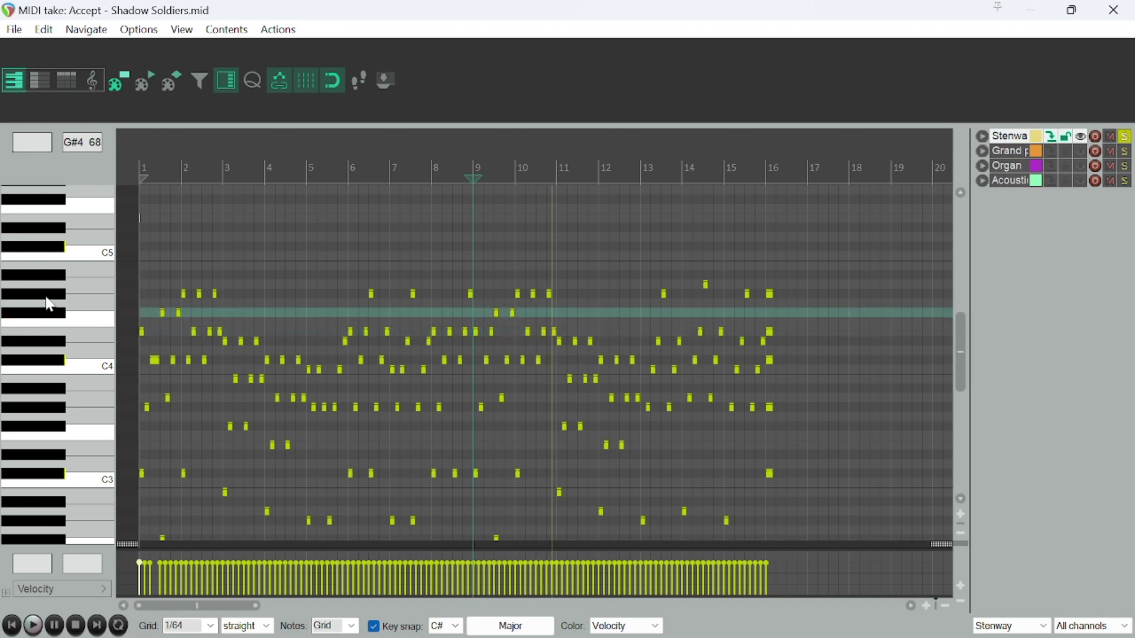
{"action": "left_click", "coordinate": [52, 296]}
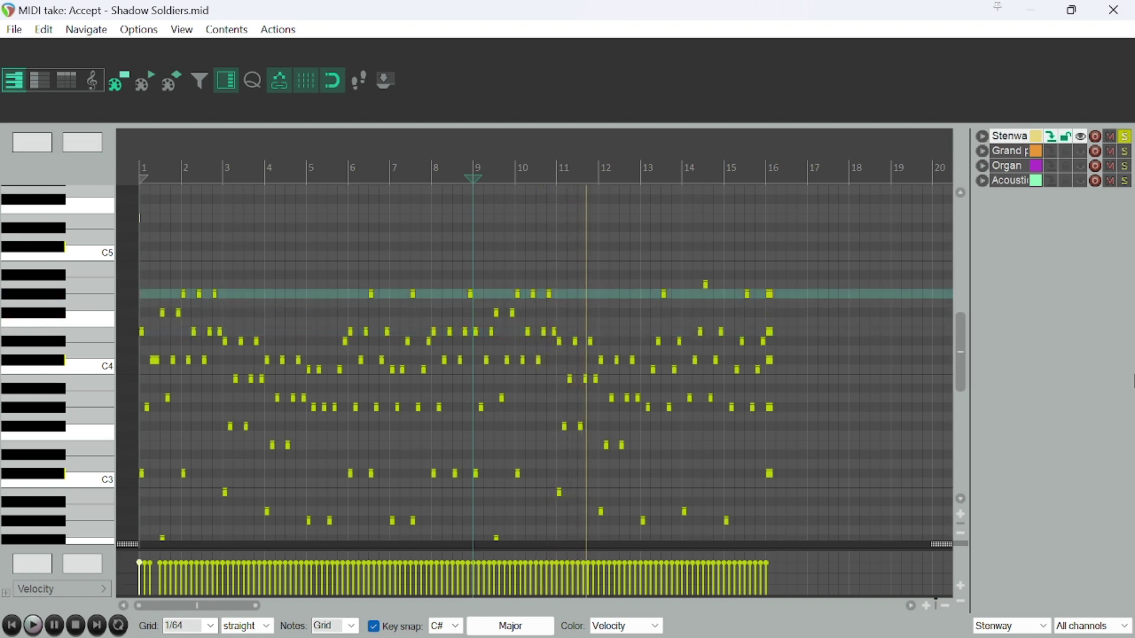
{"action": "left_click", "coordinate": [1113, 9]}
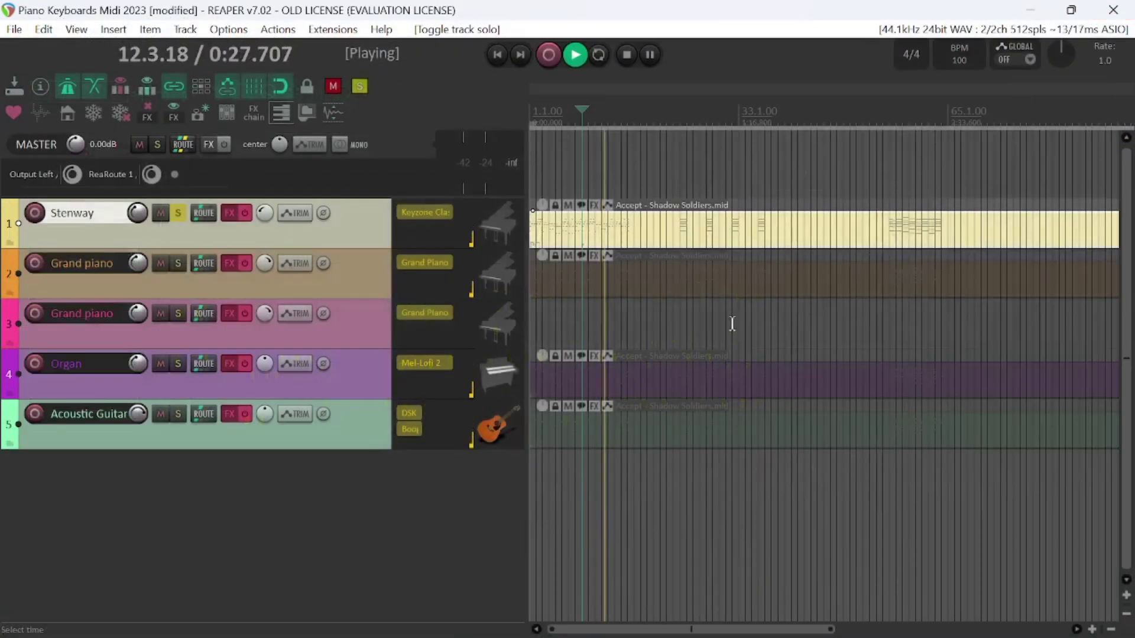
- Stop playback and increase the Stenway track's height to enlarge its MIDI item
{"action": "key", "text": "space"}
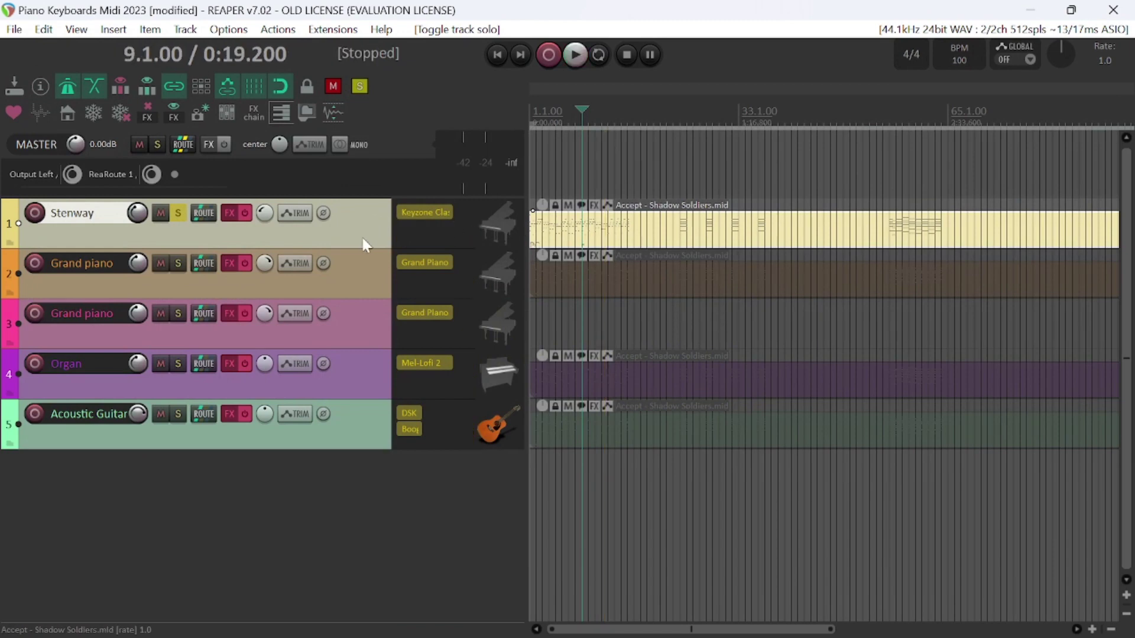
{"action": "left_click_drag", "start_coordinate": [363, 248], "coordinate": [367, 310]}
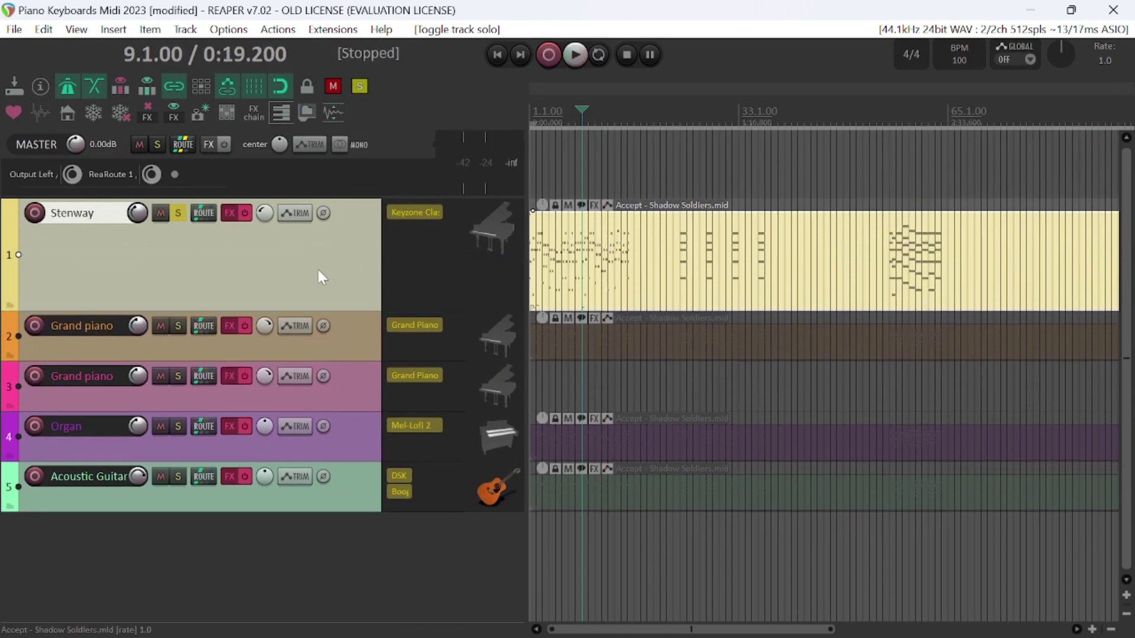
- Browse the virtual instruments for a new track without a filter, checking the Guitar, Piano and Synth categories, and cancel without adding one
{"action": "right_click", "coordinate": [276, 555]}
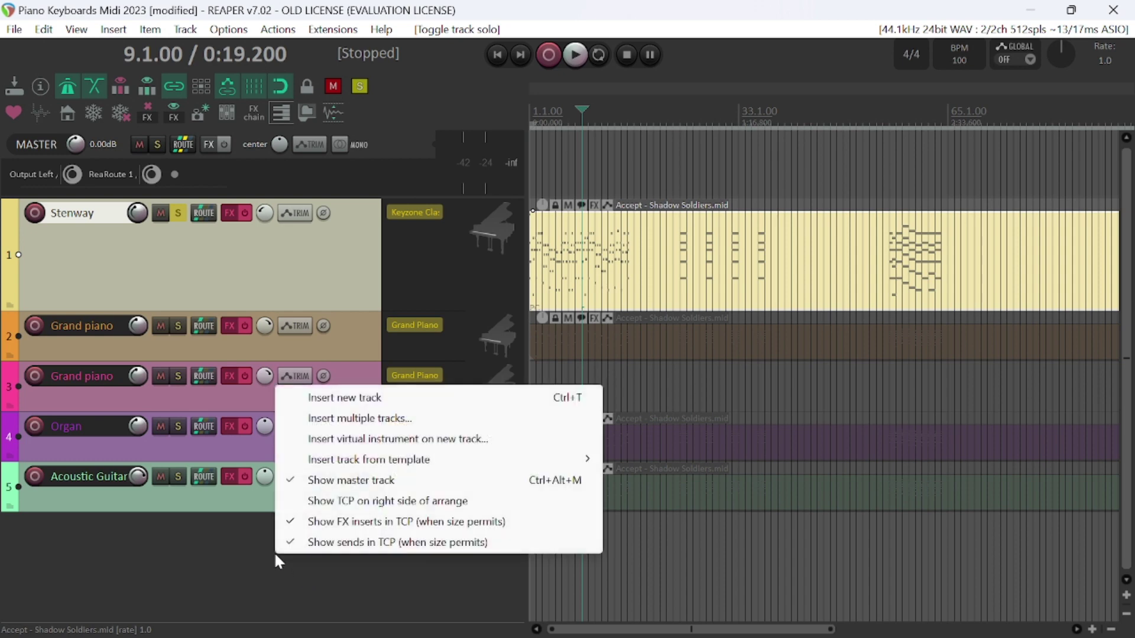
{"action": "left_click", "coordinate": [368, 445]}
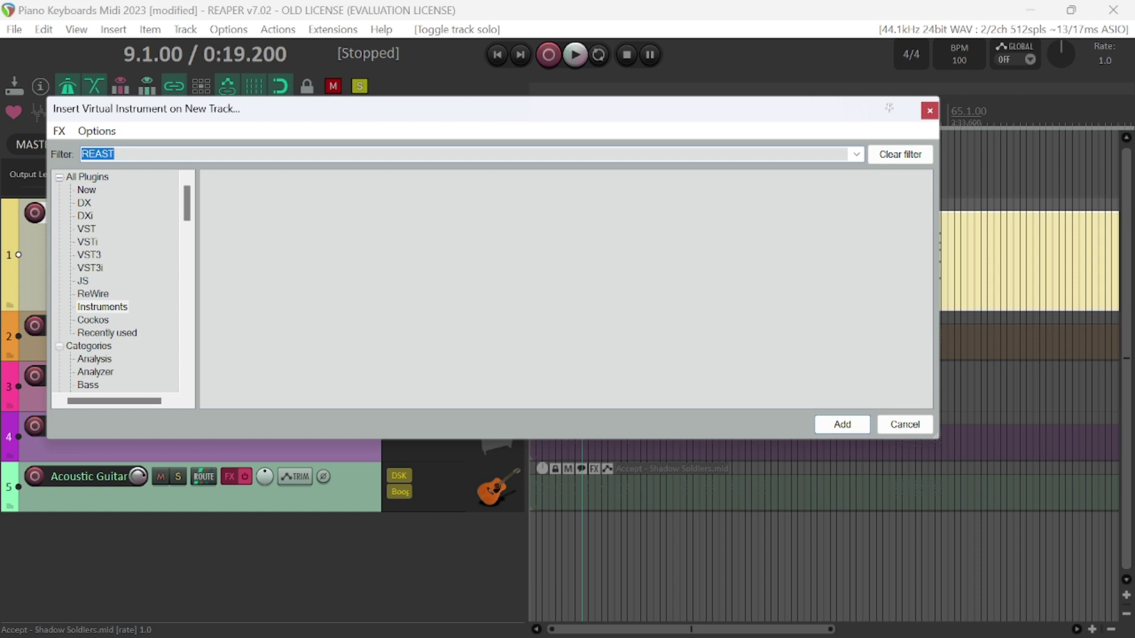
{"action": "key", "text": "BackSpace"}
{"action": "scroll", "coordinate": [122, 336], "scroll_direction": "down", "scroll_amount": 4}
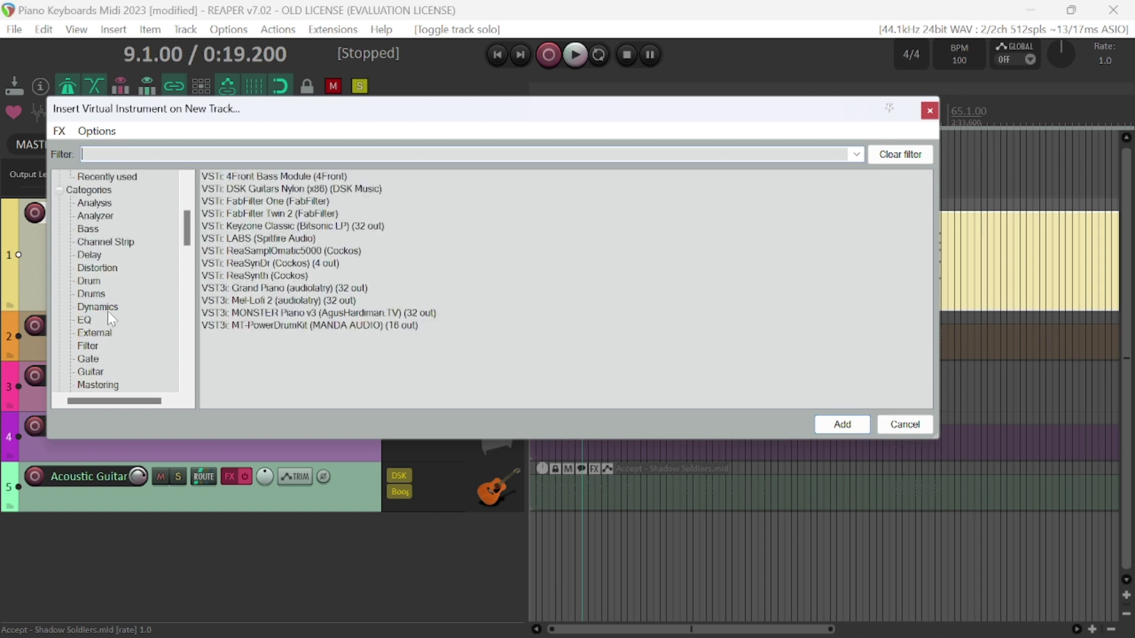
{"action": "scroll", "coordinate": [107, 315], "scroll_direction": "down", "scroll_amount": 3}
{"action": "left_click", "coordinate": [102, 335]}
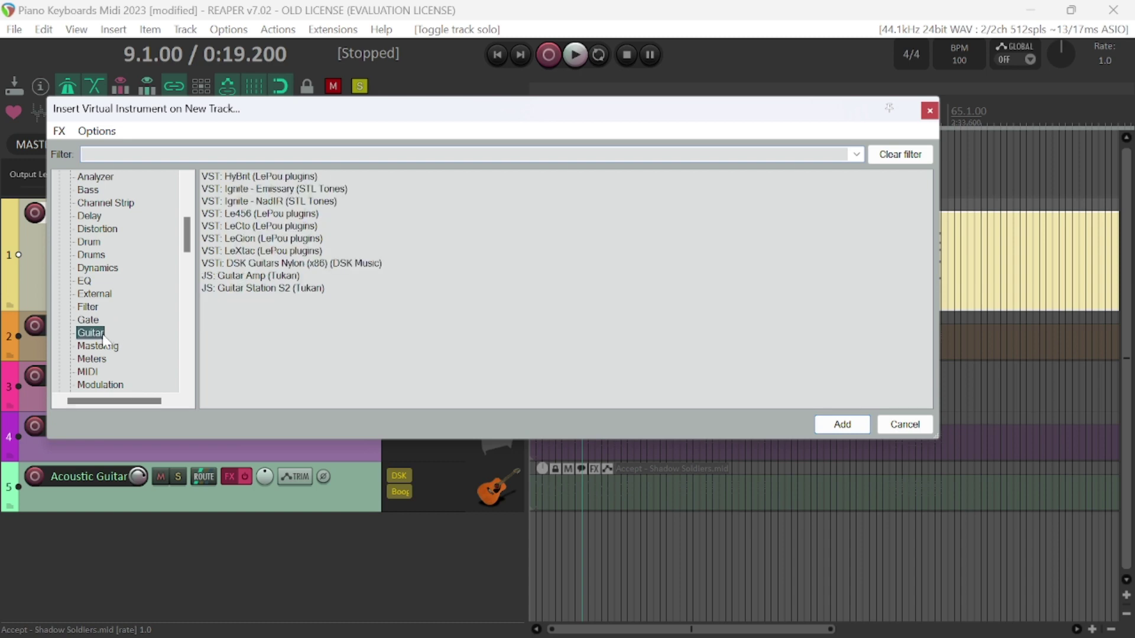
{"action": "scroll", "coordinate": [117, 338], "scroll_direction": "down", "scroll_amount": 3}
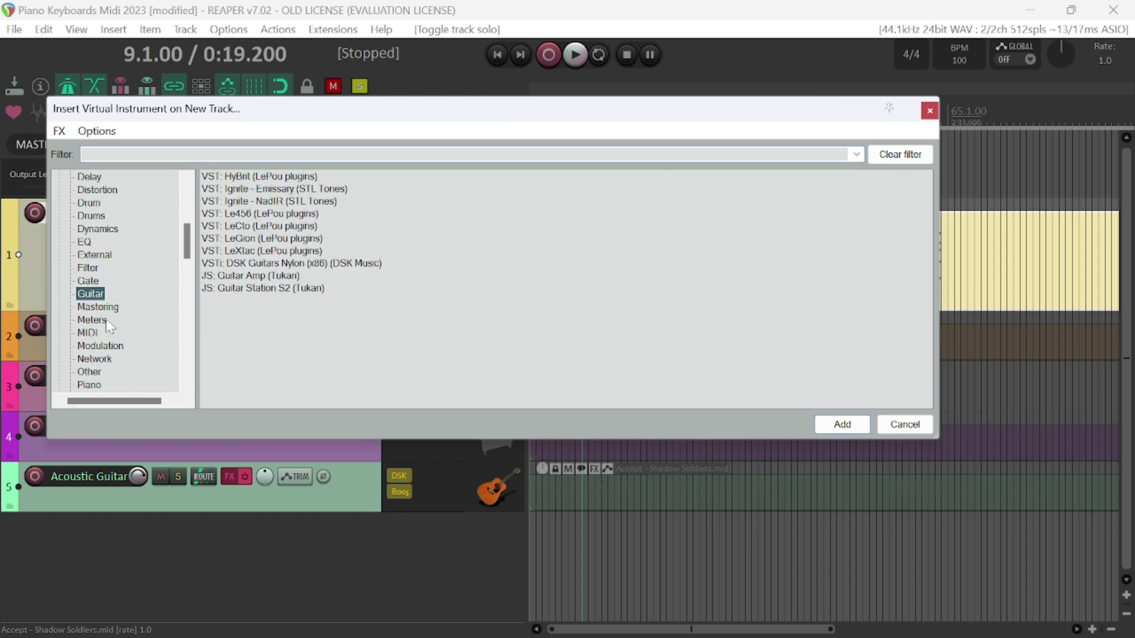
{"action": "scroll", "coordinate": [106, 331], "scroll_direction": "down", "scroll_amount": 3}
{"action": "left_click", "coordinate": [90, 307]}
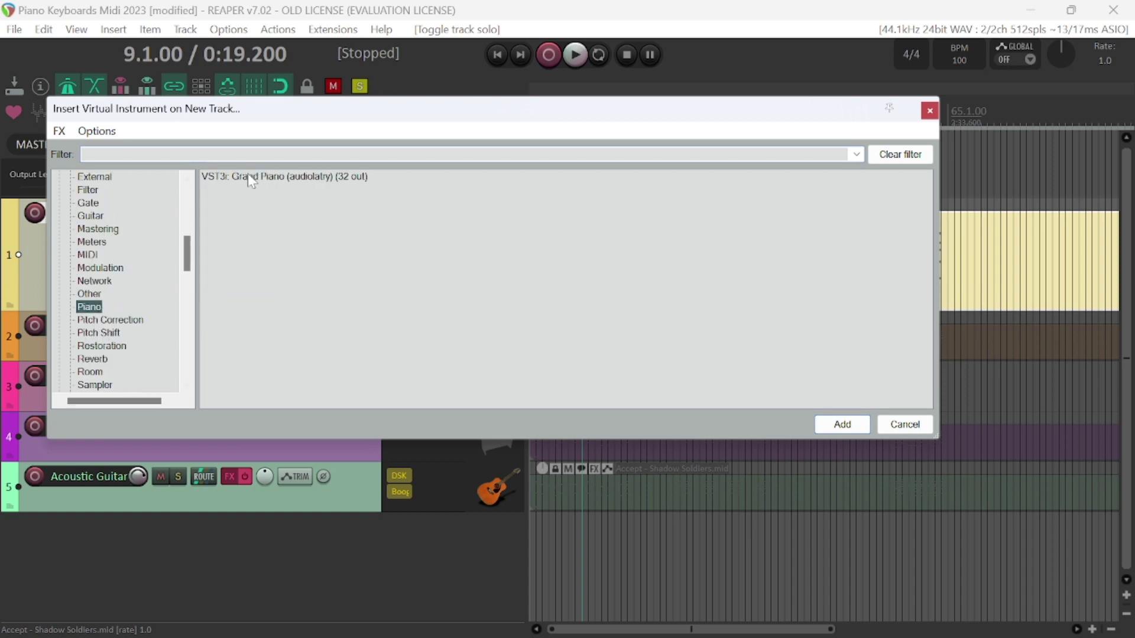
{"action": "scroll", "coordinate": [158, 309], "scroll_direction": "down", "scroll_amount": 2}
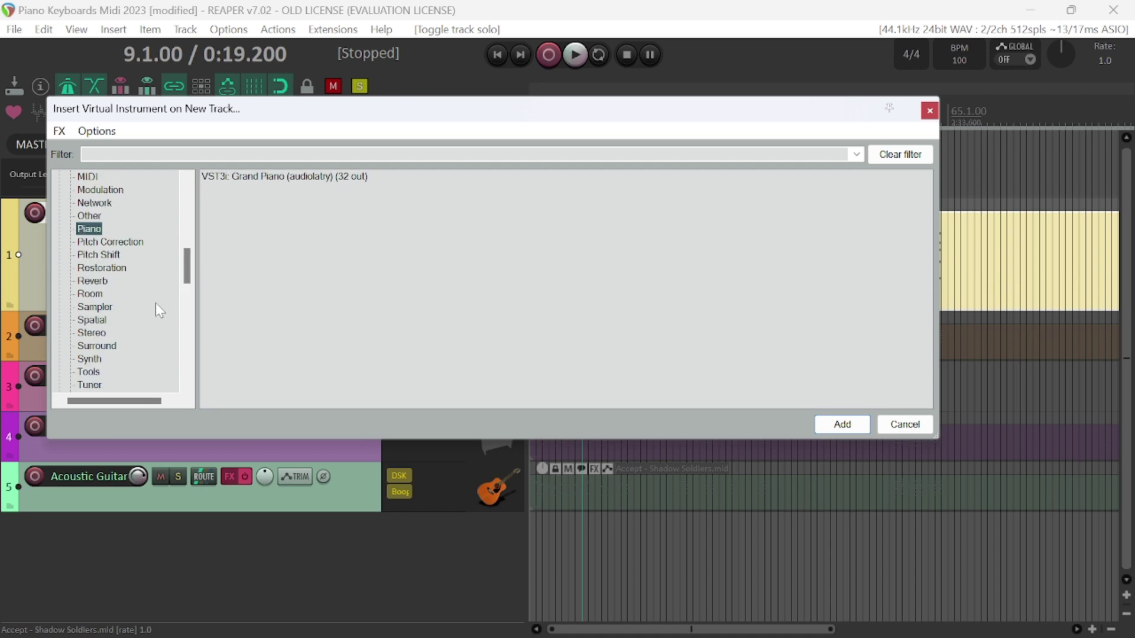
{"action": "left_click", "coordinate": [89, 358]}
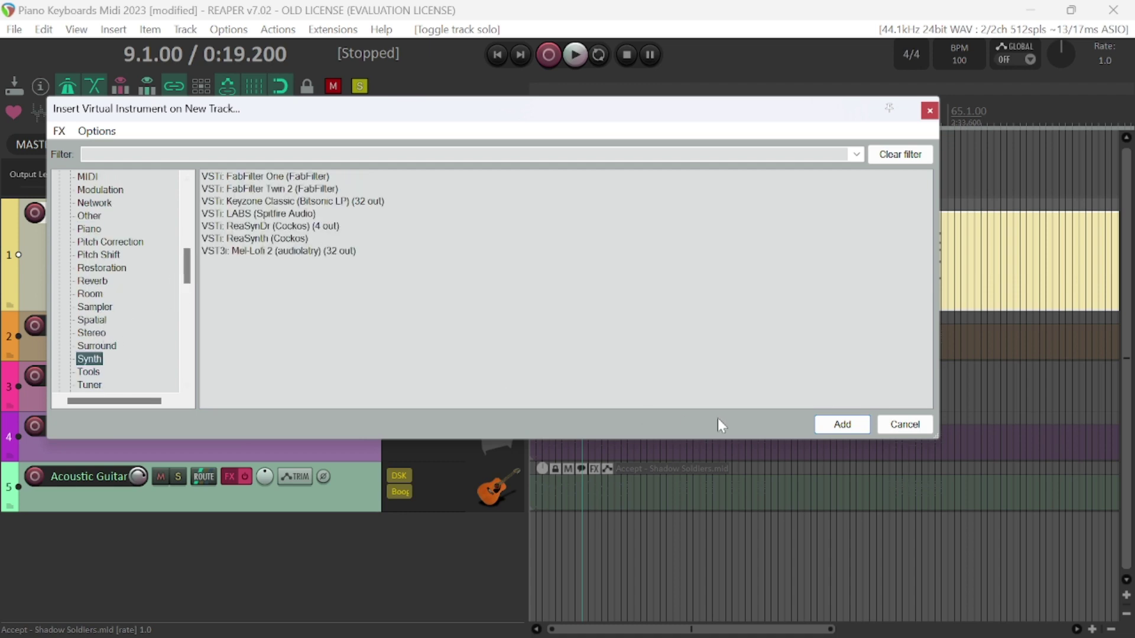
{"action": "left_click", "coordinate": [905, 425]}
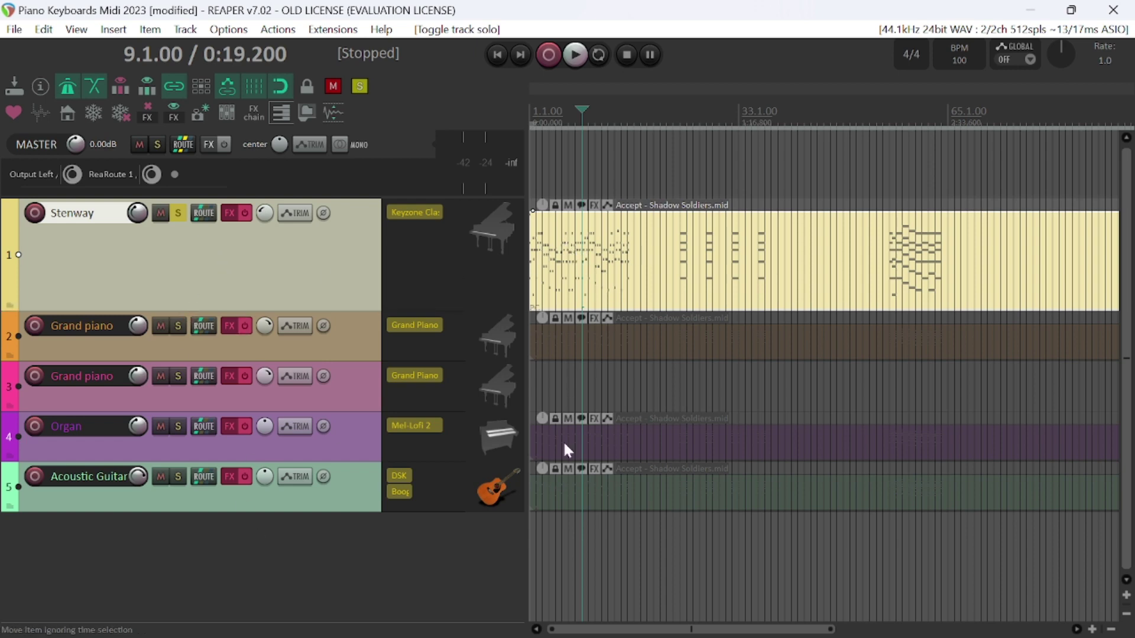
- Return to the project start and choose the Steinway Piano program in the Stenway track's Keyzone Classic instrument
{"action": "key", "text": "Home"}
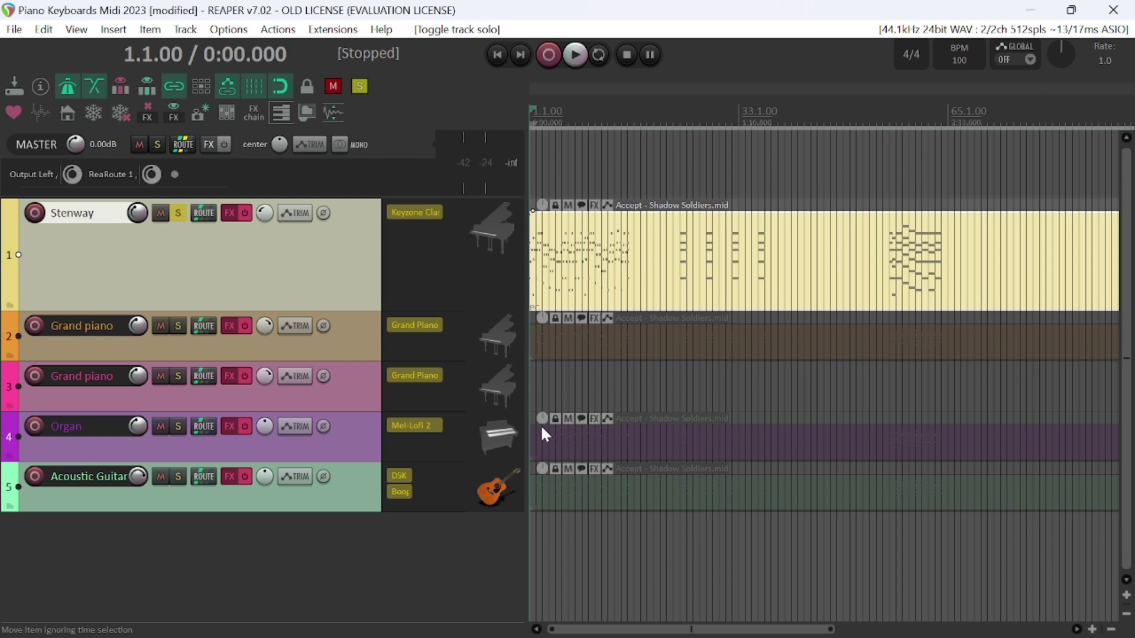
{"action": "left_click", "coordinate": [416, 214]}
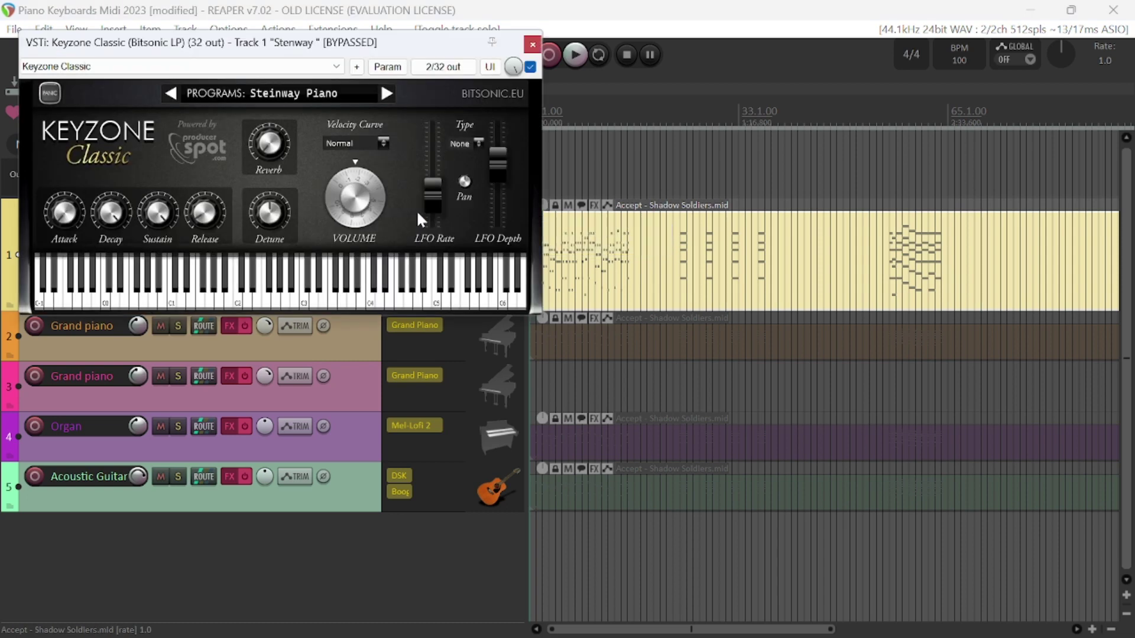
{"action": "left_click_drag", "start_coordinate": [403, 54], "coordinate": [712, 115]}
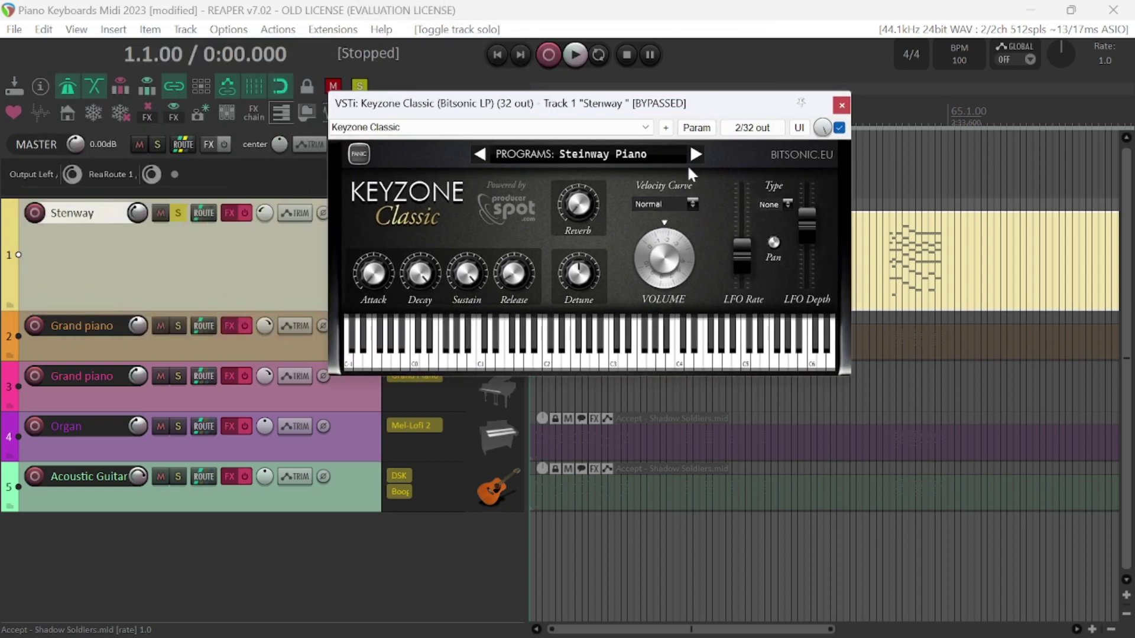
{"action": "left_click", "coordinate": [553, 162]}
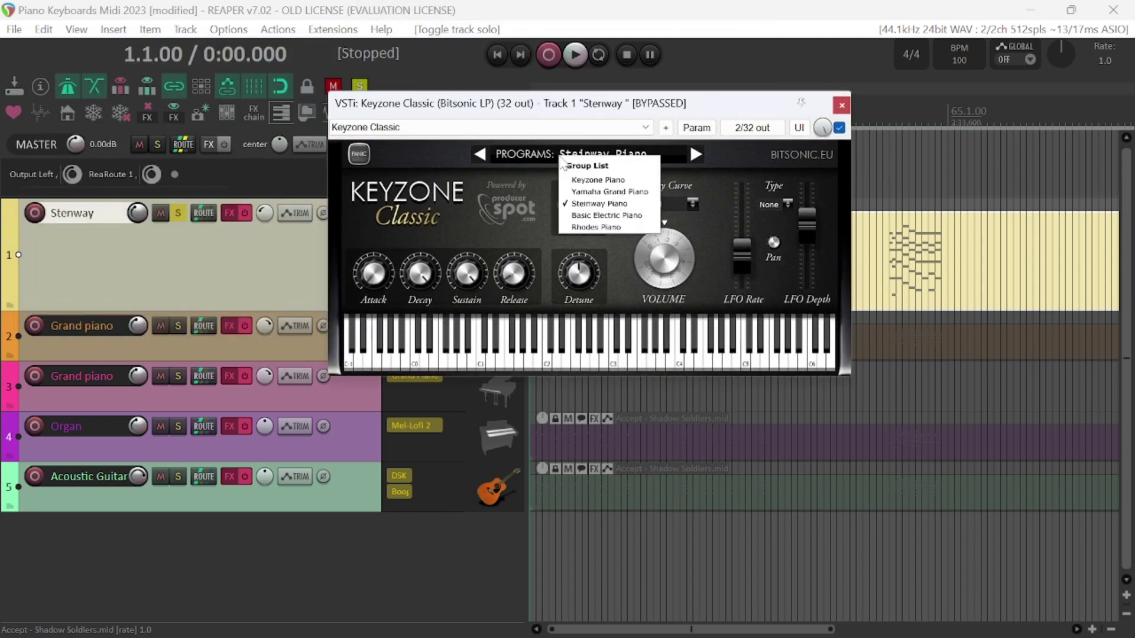
{"action": "left_click", "coordinate": [579, 207]}
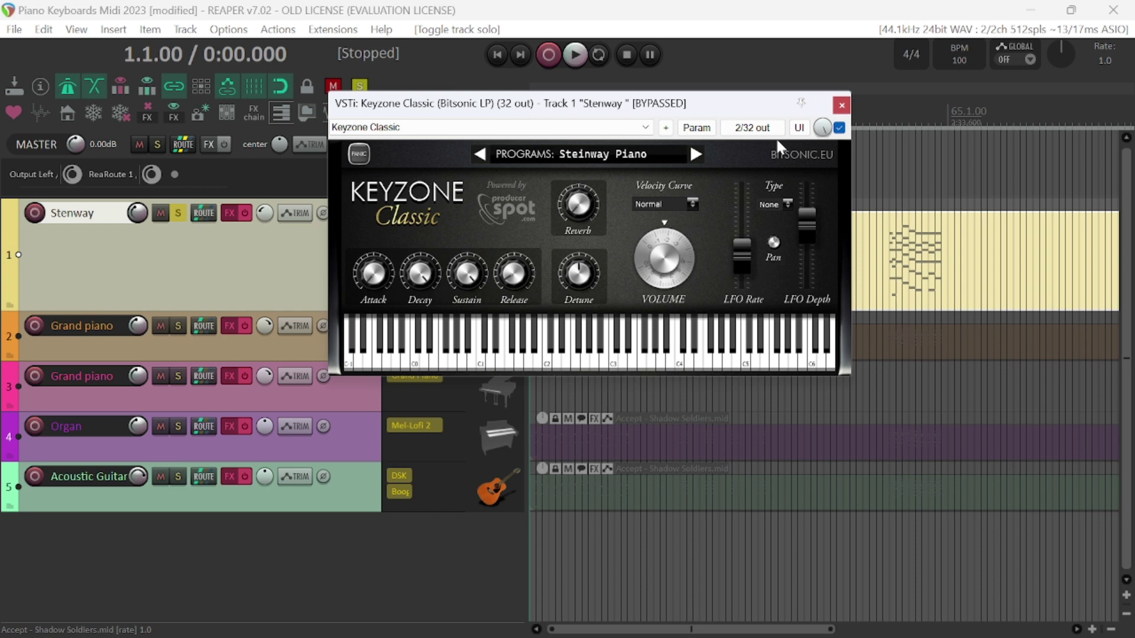
{"action": "left_click", "coordinate": [842, 105]}
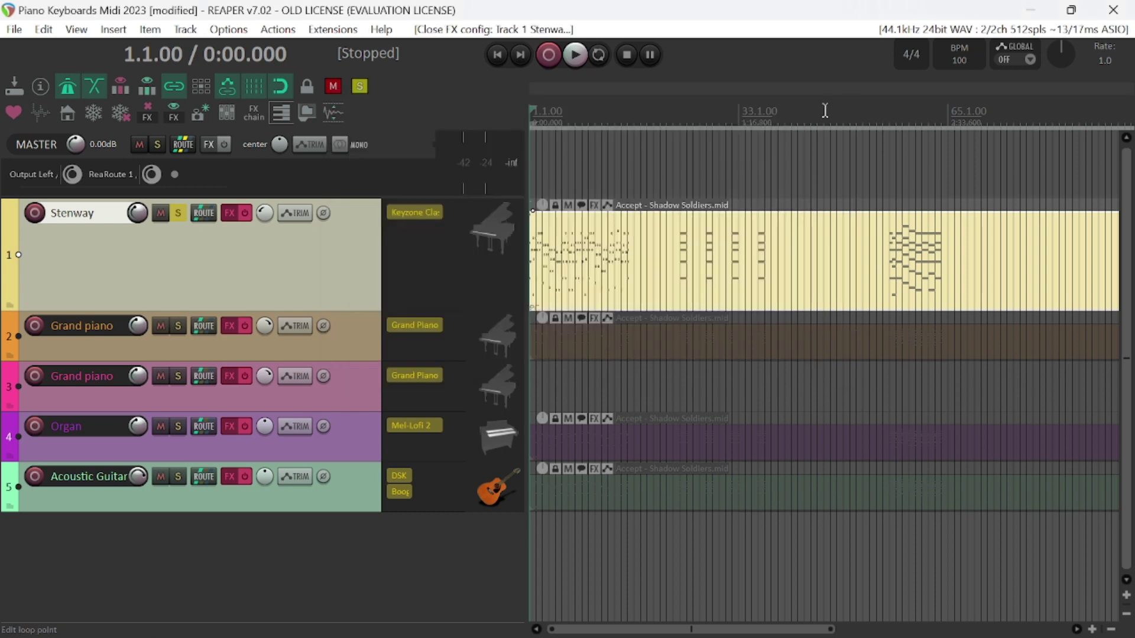
- Enable the bypassed FX chain on the Stenway track and play the soloed piano from the project start
{"action": "left_click", "coordinate": [237, 218]}
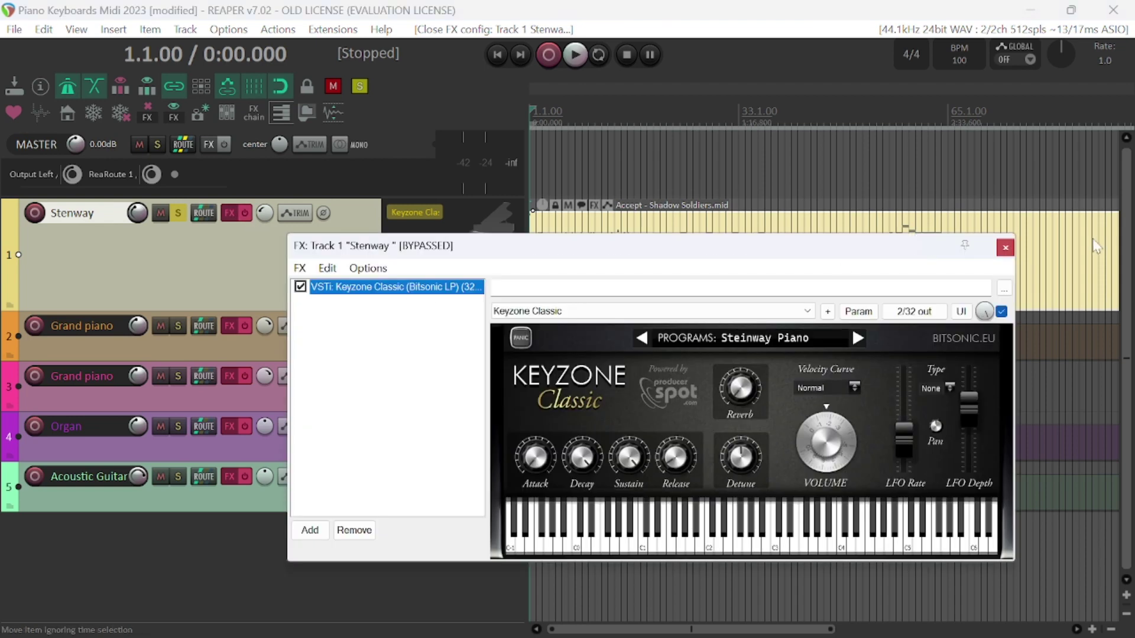
{"action": "left_click", "coordinate": [244, 213]}
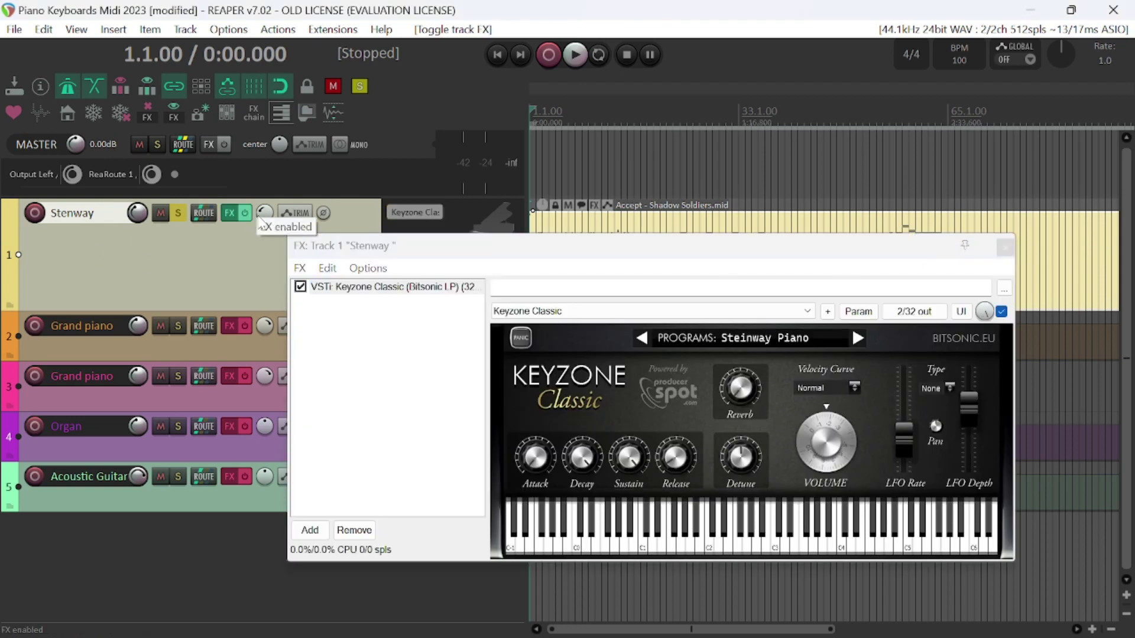
{"action": "left_click", "coordinate": [1004, 251]}
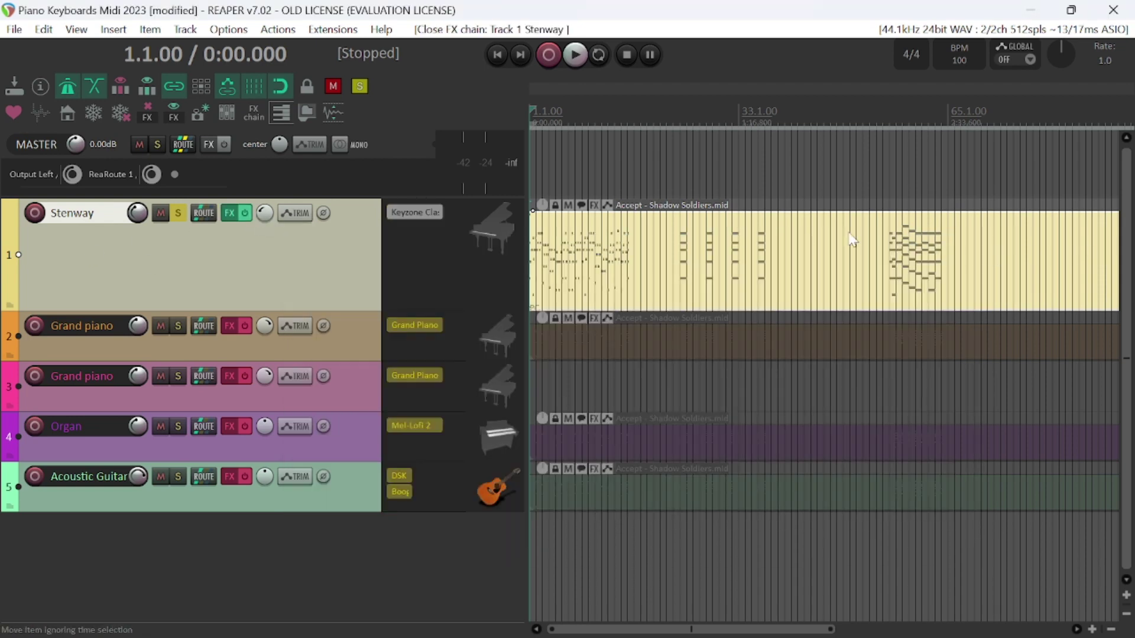
{"action": "key", "text": "space"}
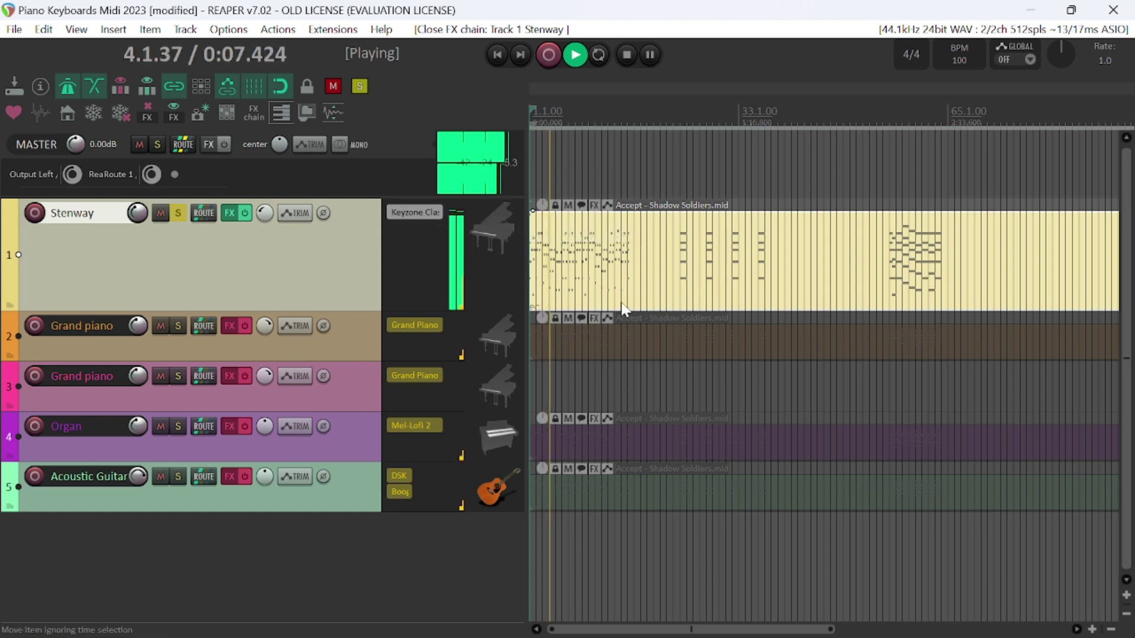
- Examine the Stenway track's MIDI notes up close from the project start during playback, and stop playback
{"action": "scroll", "coordinate": [621, 612], "scroll_direction": "up", "scroll_amount": 2}
{"action": "scroll", "coordinate": [621, 612], "scroll_direction": "up", "scroll_amount": 3}
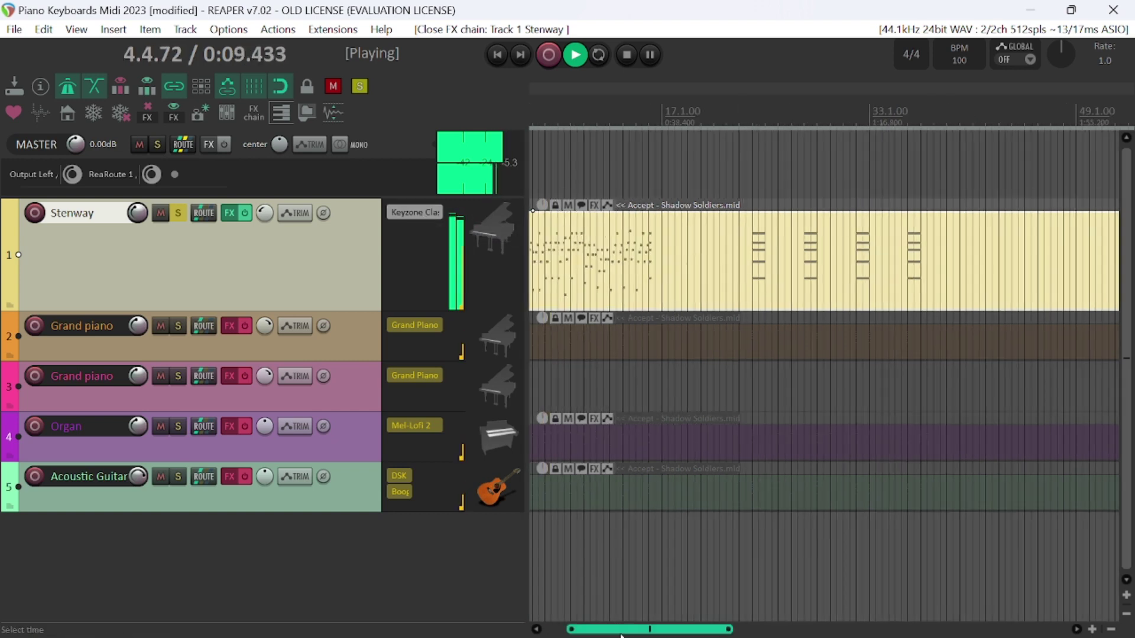
{"action": "scroll", "coordinate": [623, 285], "scroll_direction": "up", "scroll_amount": 2}
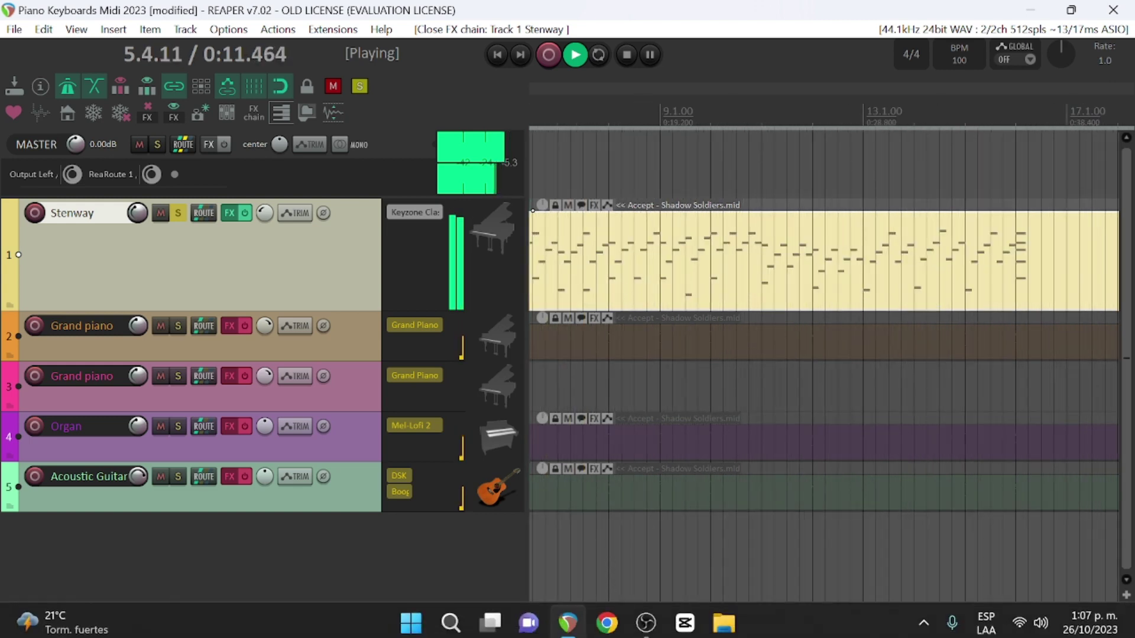
{"action": "scroll", "coordinate": [598, 616], "scroll_direction": "left", "scroll_amount": 4}
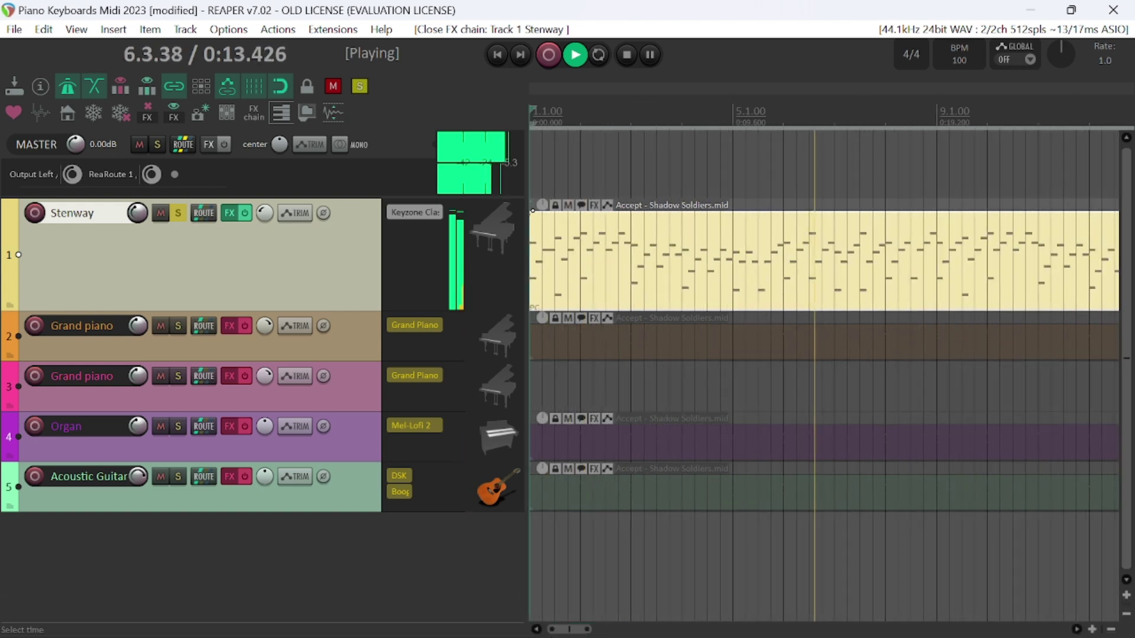
{"action": "key", "text": "space"}
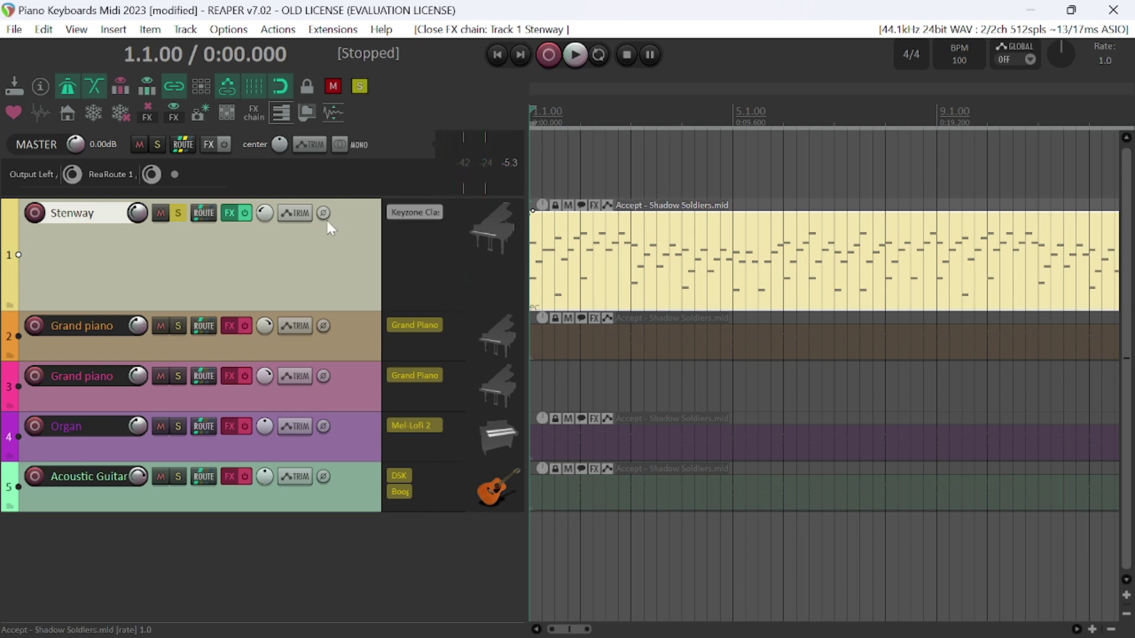
- Unsolo the Stenway track and reduce its height to match the compact tracks below
{"action": "left_click", "coordinate": [179, 214]}
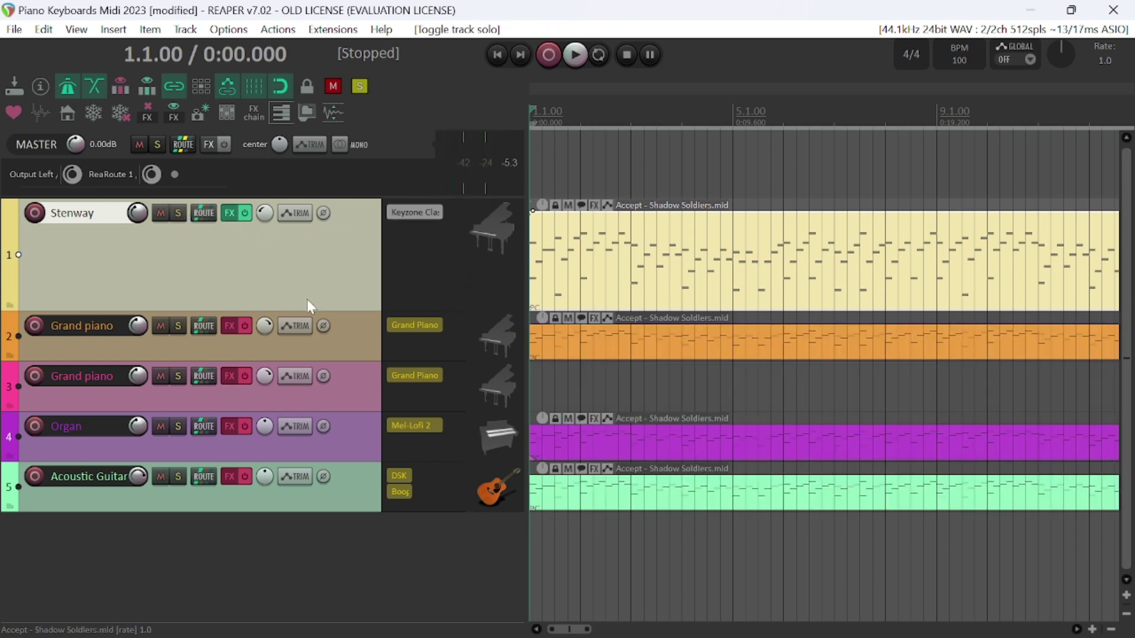
{"action": "left_click_drag", "start_coordinate": [315, 311], "coordinate": [340, 243]}
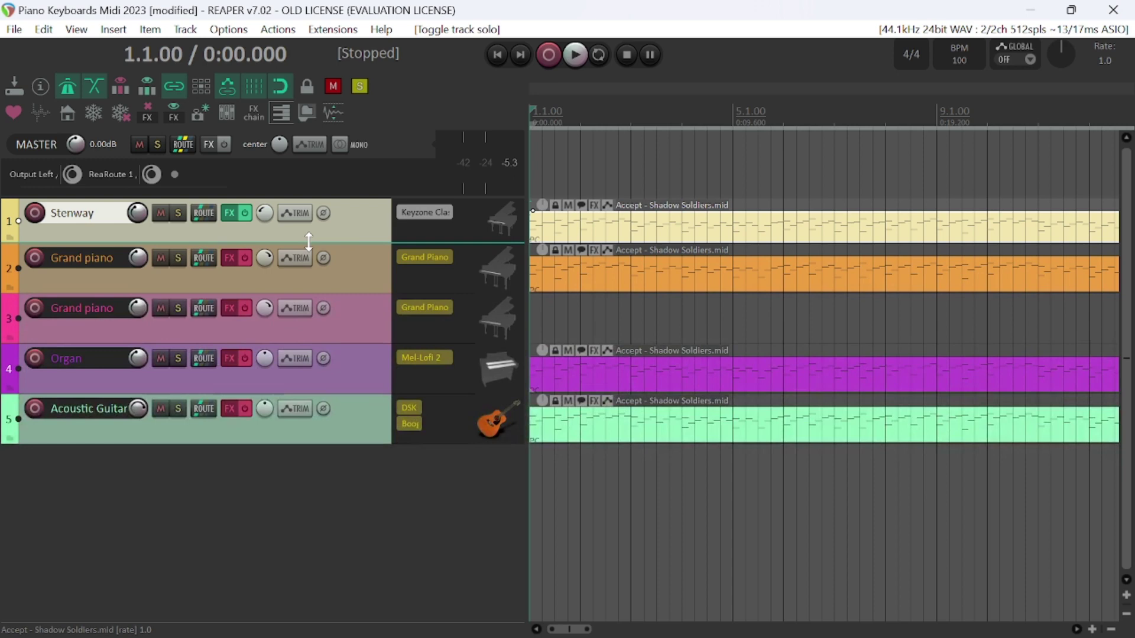
- Duplicate the Stenway track with its MIDI item and instrument, and delete the copy
{"action": "right_click", "coordinate": [358, 224]}
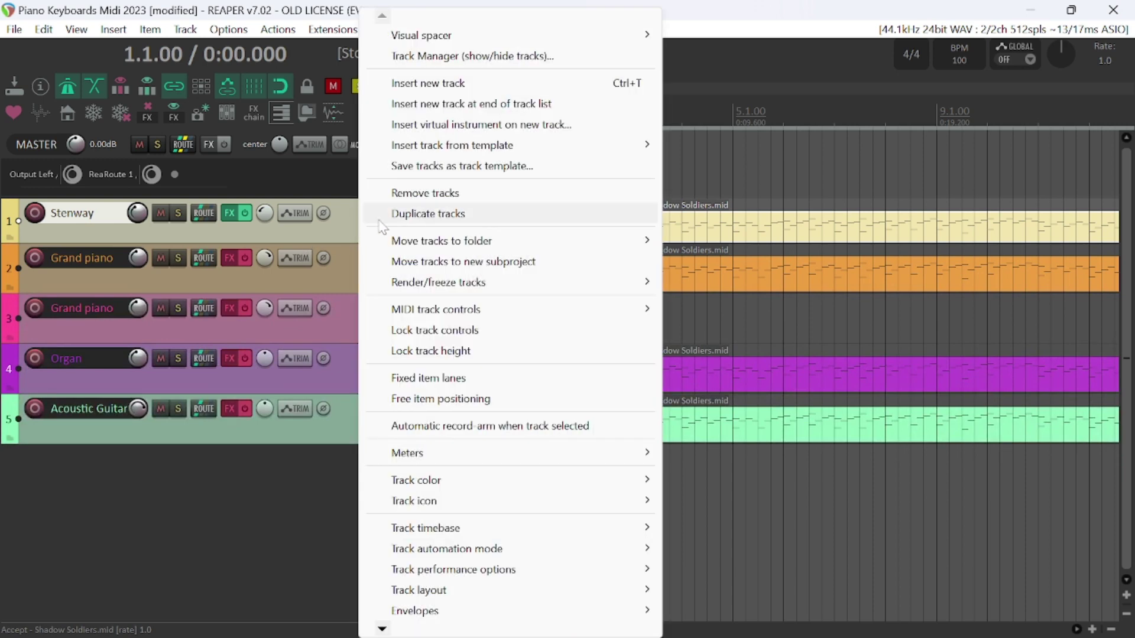
{"action": "left_click", "coordinate": [414, 211]}
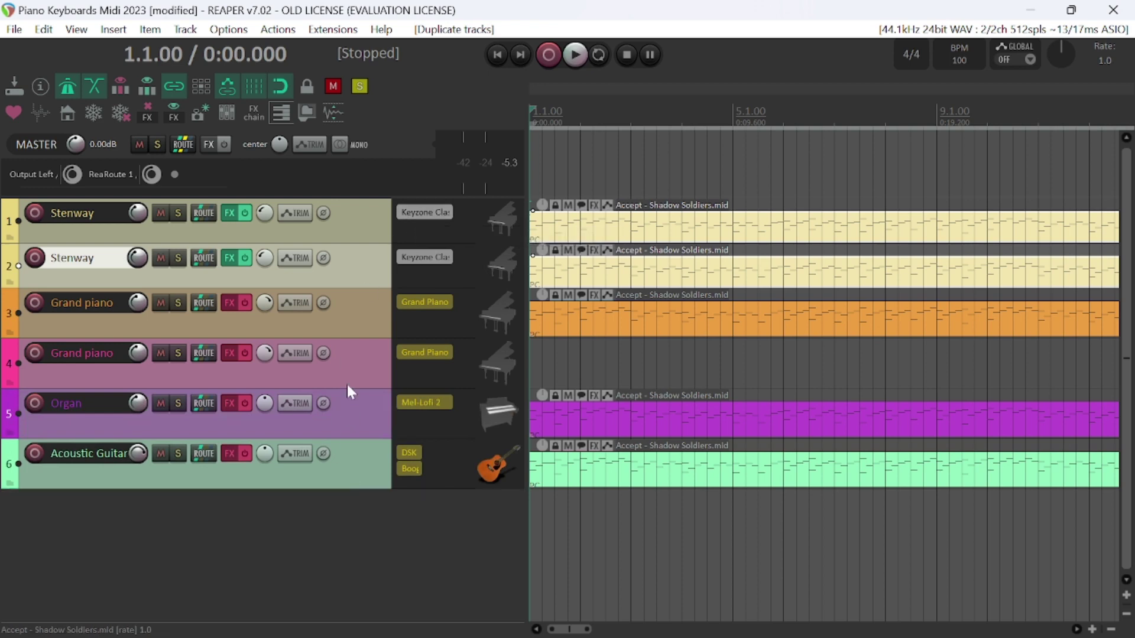
{"action": "left_click", "coordinate": [349, 225]}
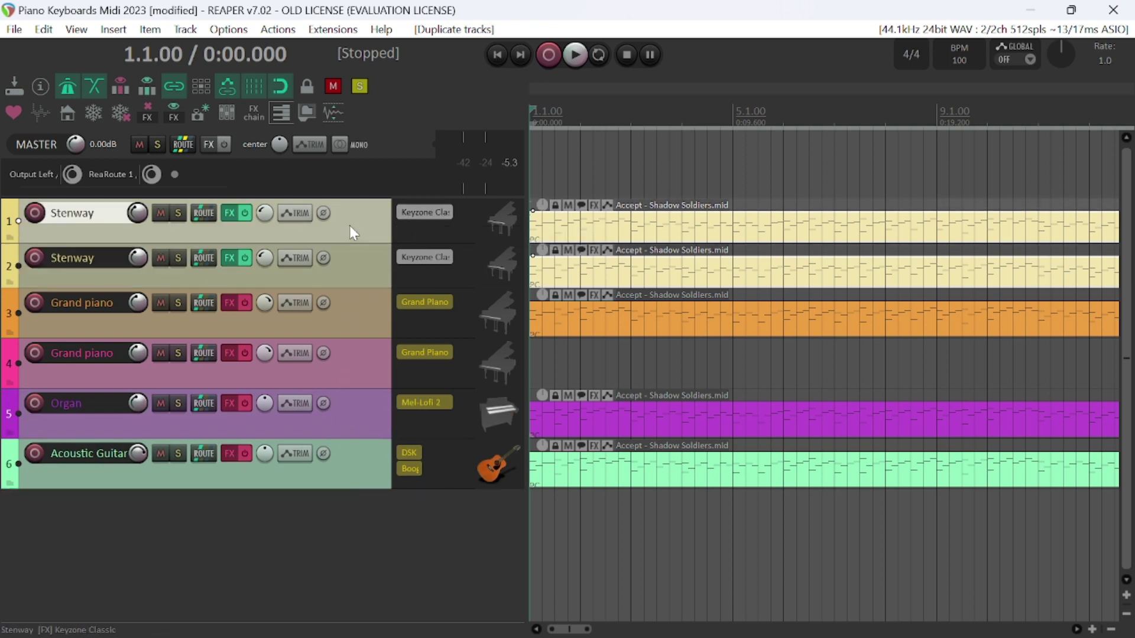
{"action": "left_click", "coordinate": [355, 270]}
{"action": "key", "text": "Delete"}
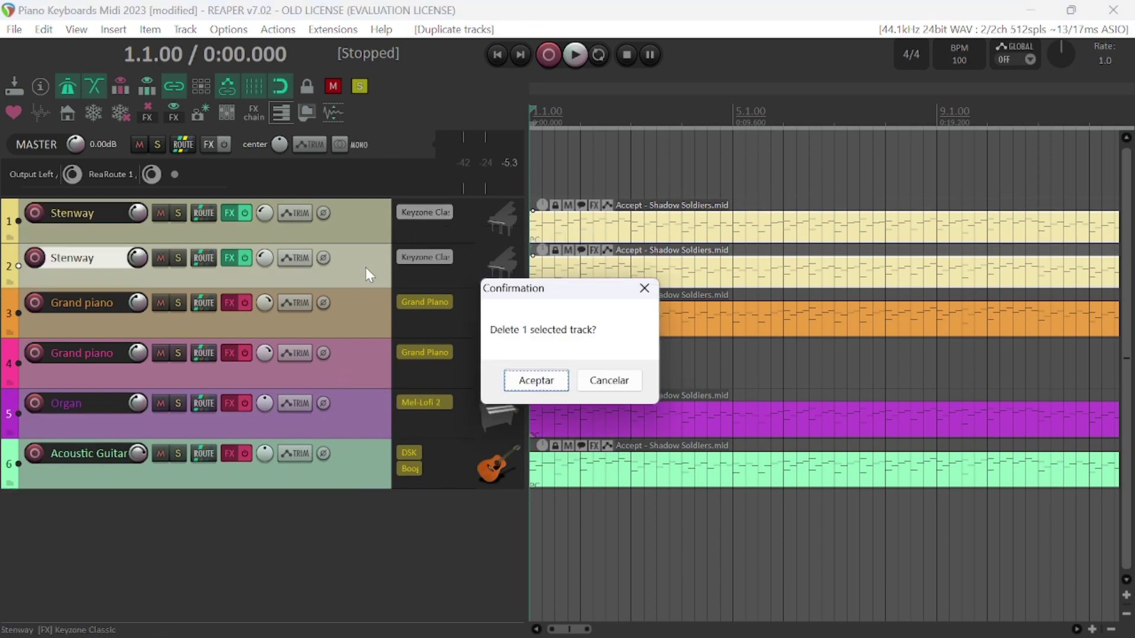
{"action": "left_click", "coordinate": [518, 371]}
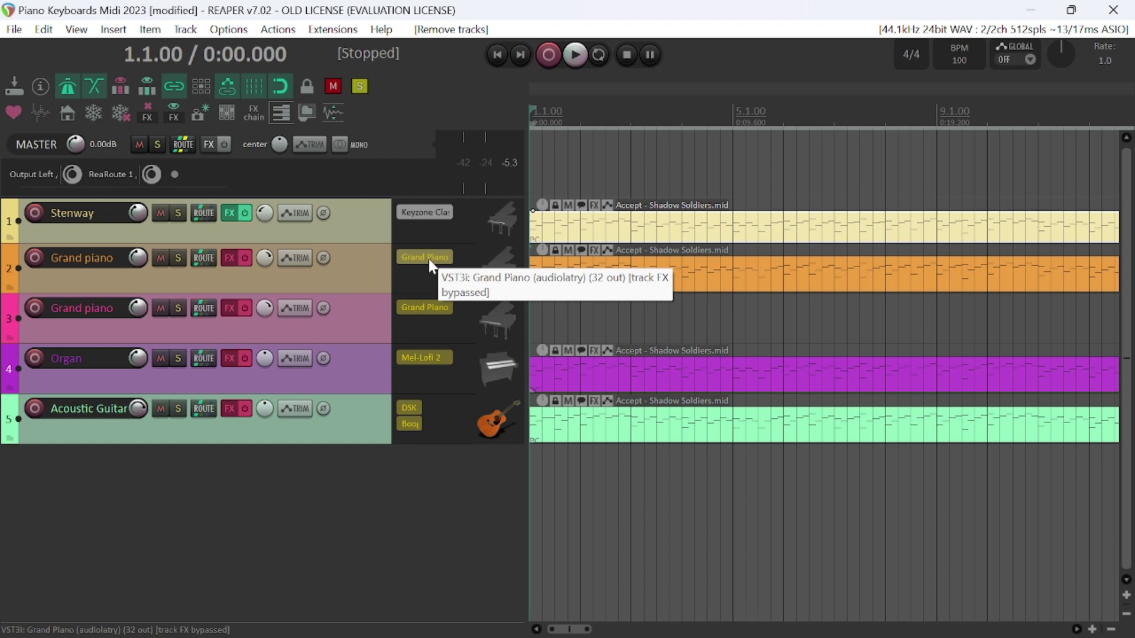
- Enable the bypassed FX chain on the first Grand piano track and play it soloed from the project start
{"action": "left_click", "coordinate": [236, 257]}
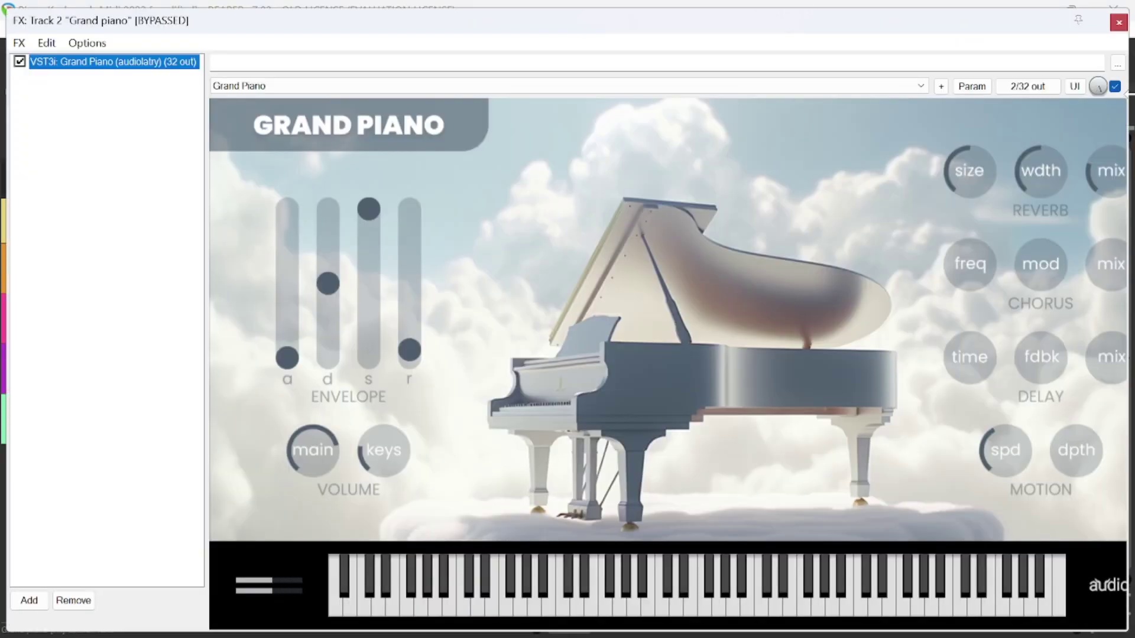
{"action": "left_click", "coordinate": [1120, 26]}
{"action": "left_click", "coordinate": [245, 260]}
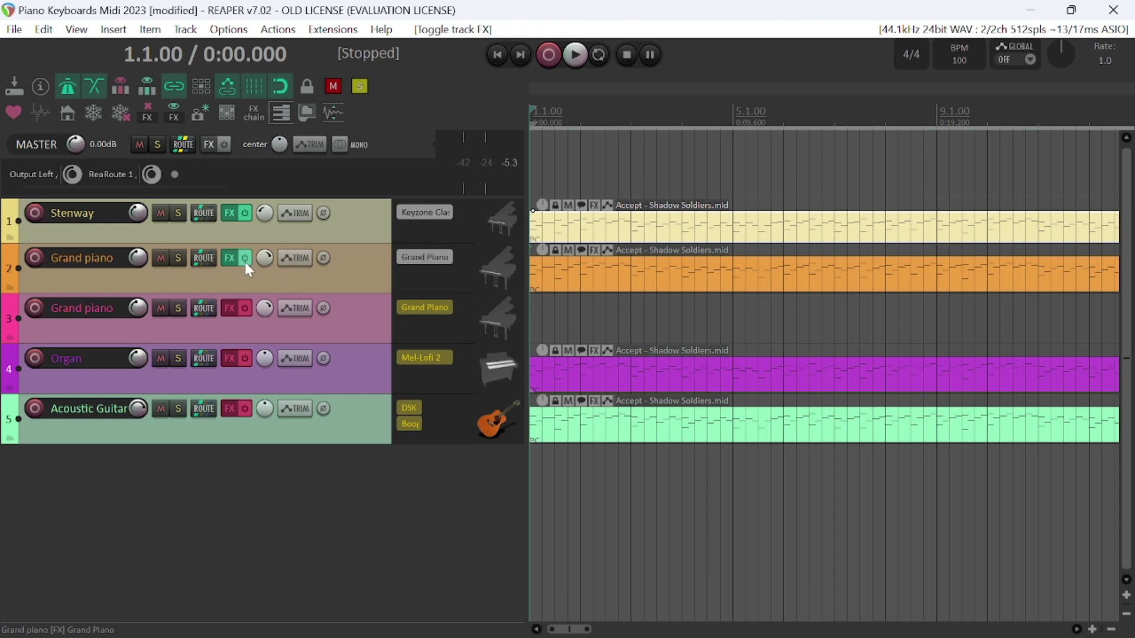
{"action": "left_click", "coordinate": [178, 257]}
{"action": "key", "text": "space"}
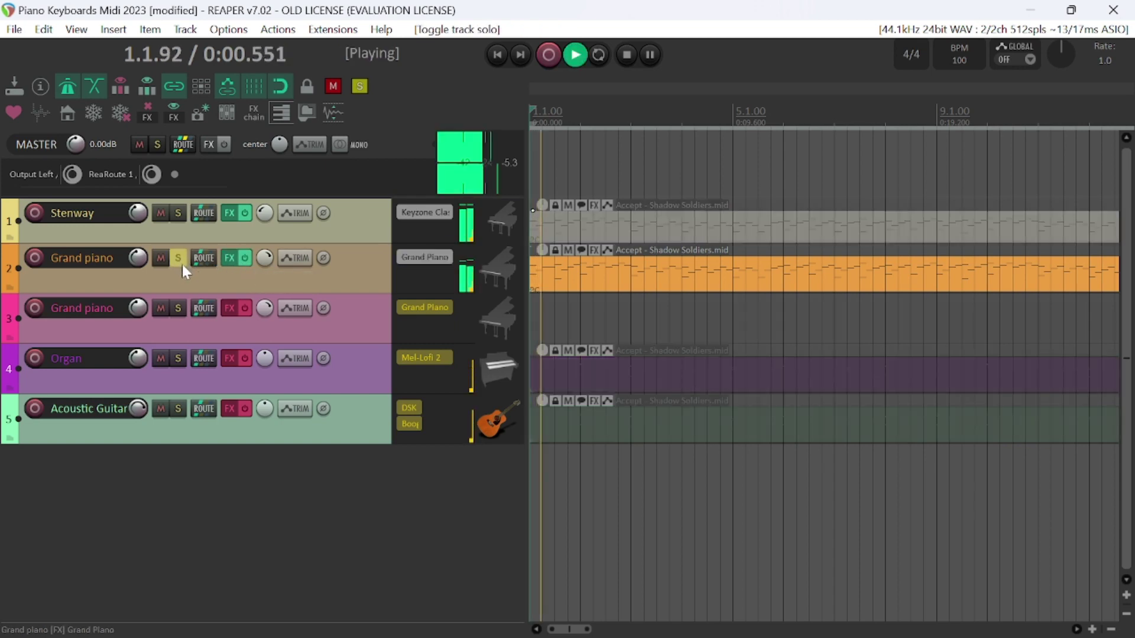
- Unsolo the first Grand piano track during playback to hear it with the Stenway track, and stop playback
{"action": "mouse_move", "coordinate": [136, 258]}
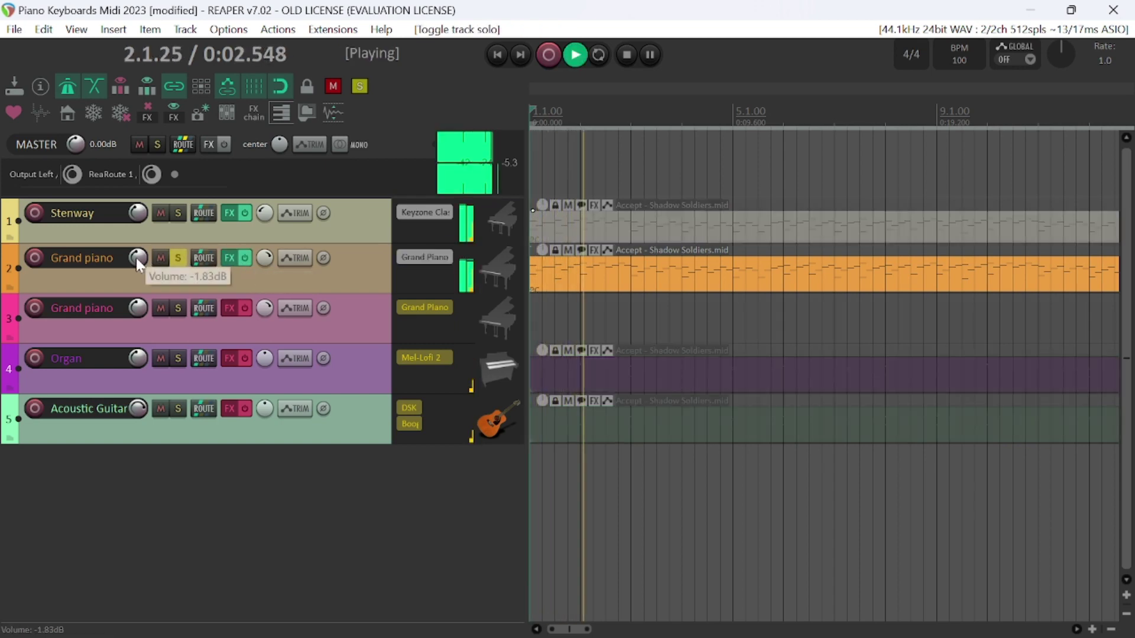
{"action": "left_click", "coordinate": [177, 260]}
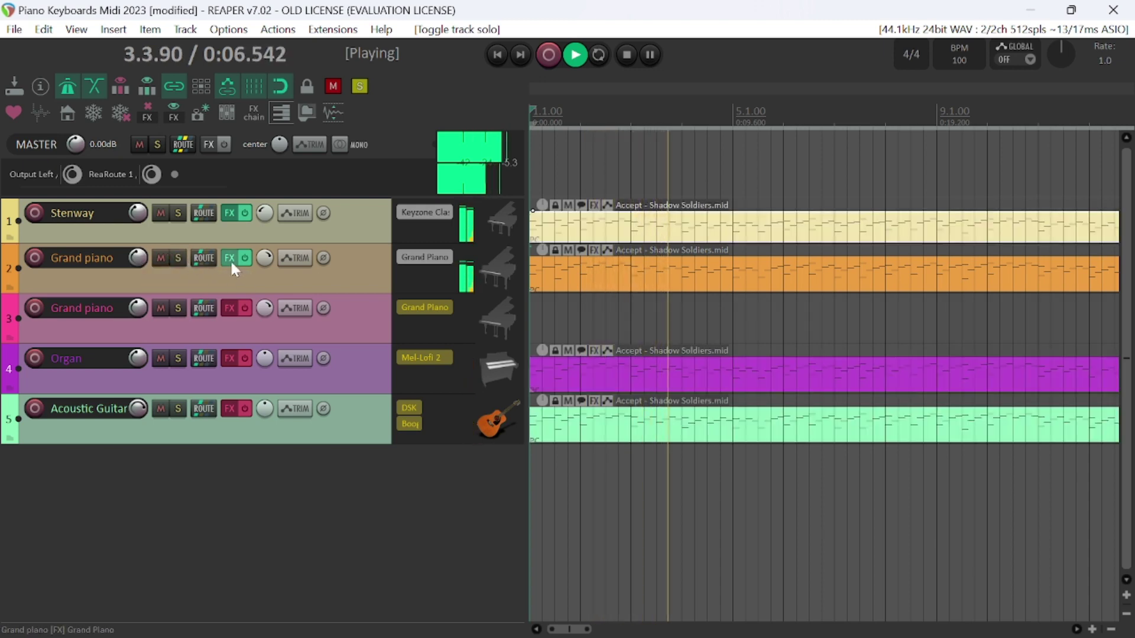
{"action": "key", "text": "space"}
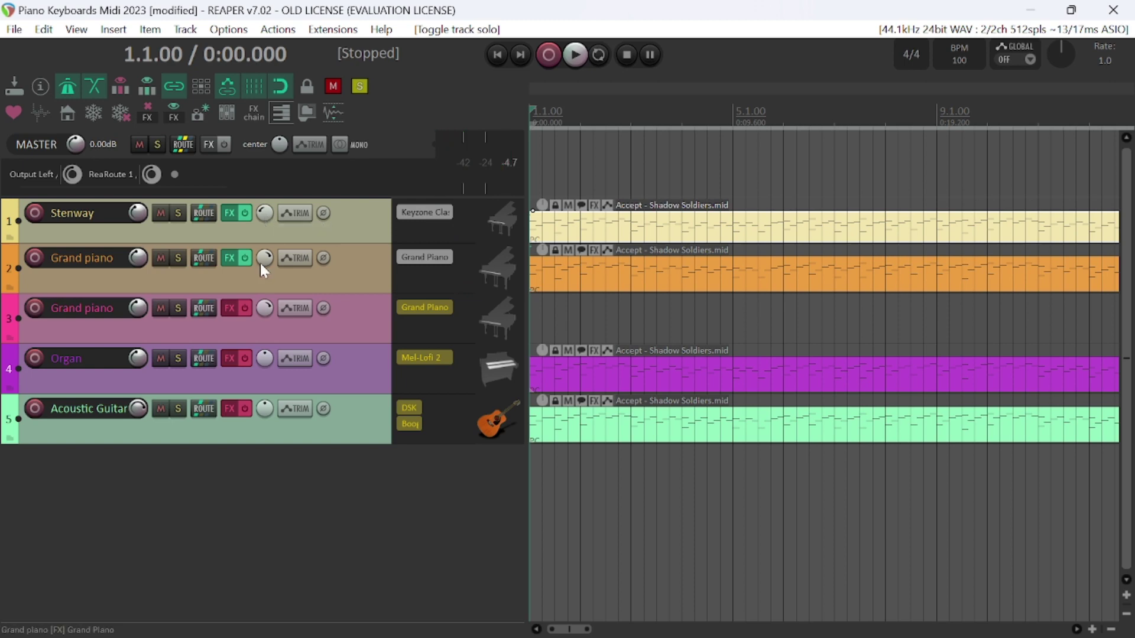
- Play both pianos together from the project start, turning the metronome off and back on, and stop playback
{"action": "mouse_move", "coordinate": [260, 261]}
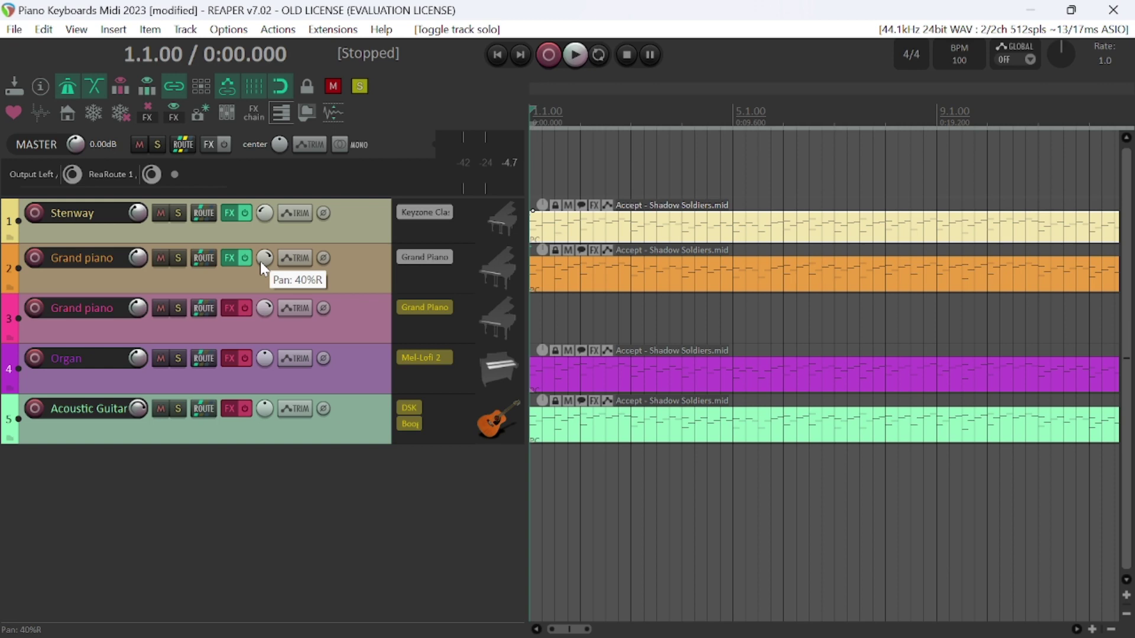
{"action": "key", "text": "space"}
{"action": "scroll", "coordinate": [580, 256], "scroll_direction": "down", "scroll_amount": 2}
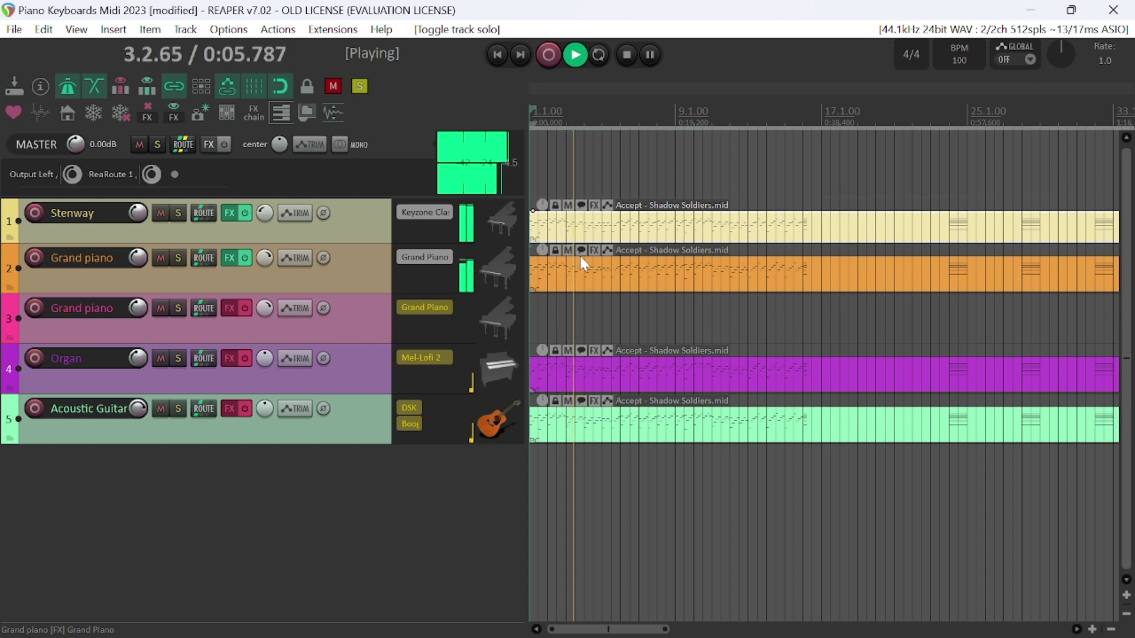
{"action": "left_click", "coordinate": [74, 88]}
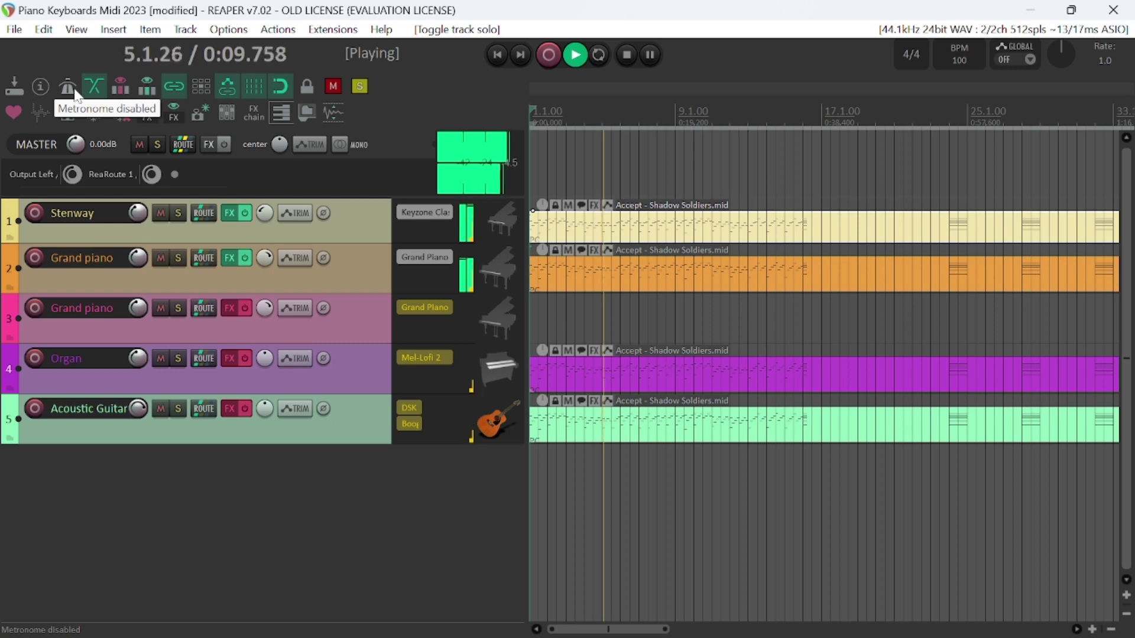
{"action": "left_click", "coordinate": [73, 89]}
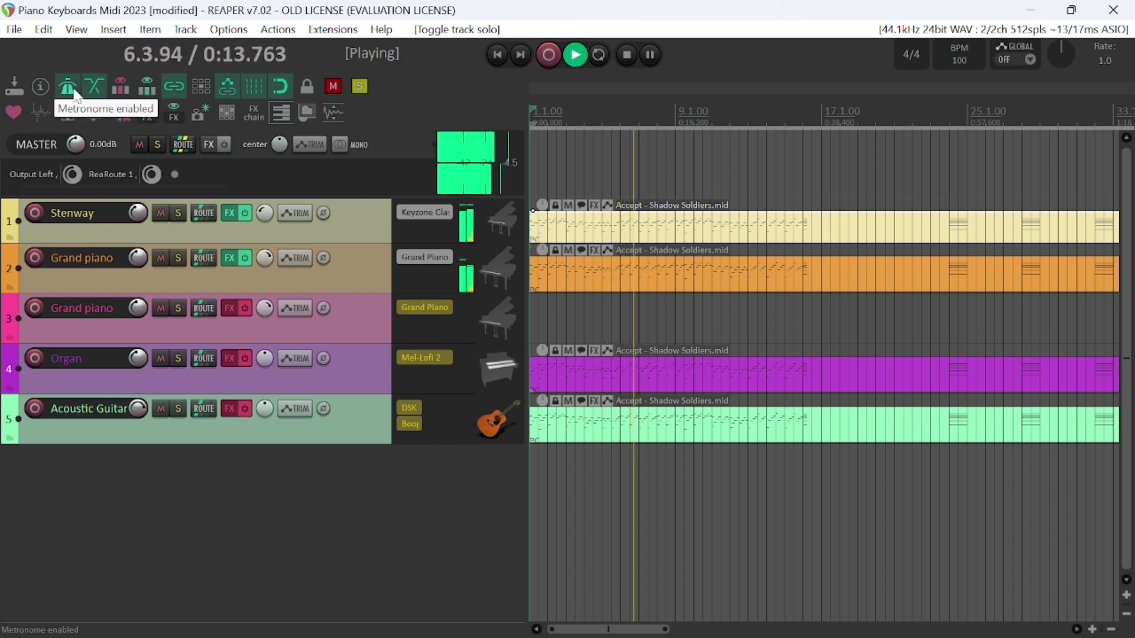
{"action": "key", "text": "space"}
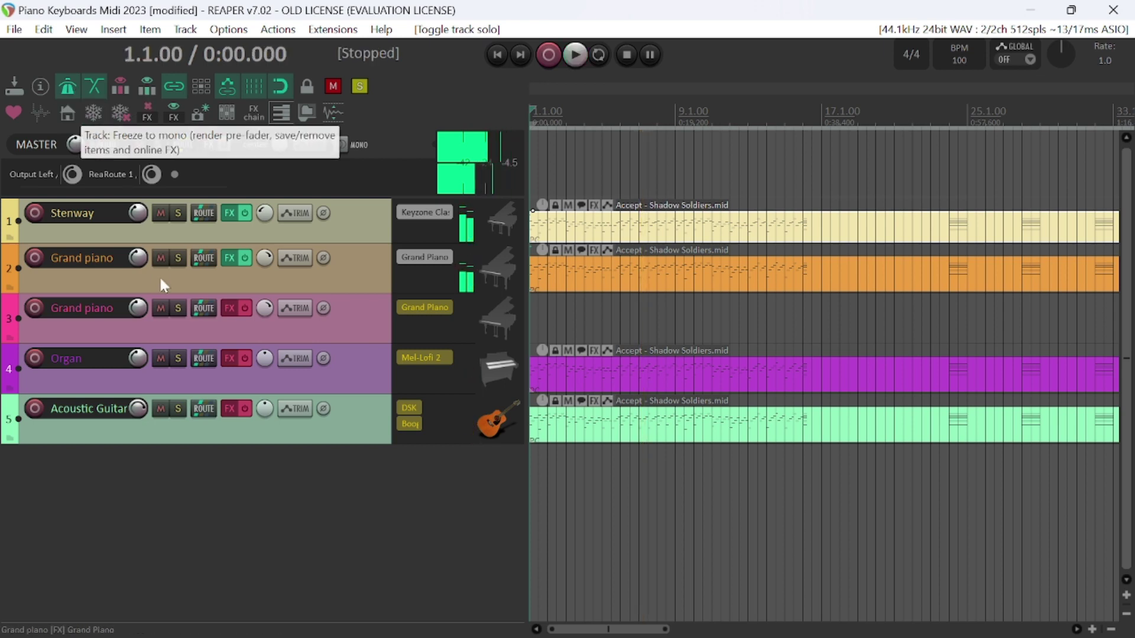
- Delete the second Grand piano track, which has no MIDI item
{"action": "left_click", "coordinate": [288, 322]}
{"action": "key", "text": "Delete"}
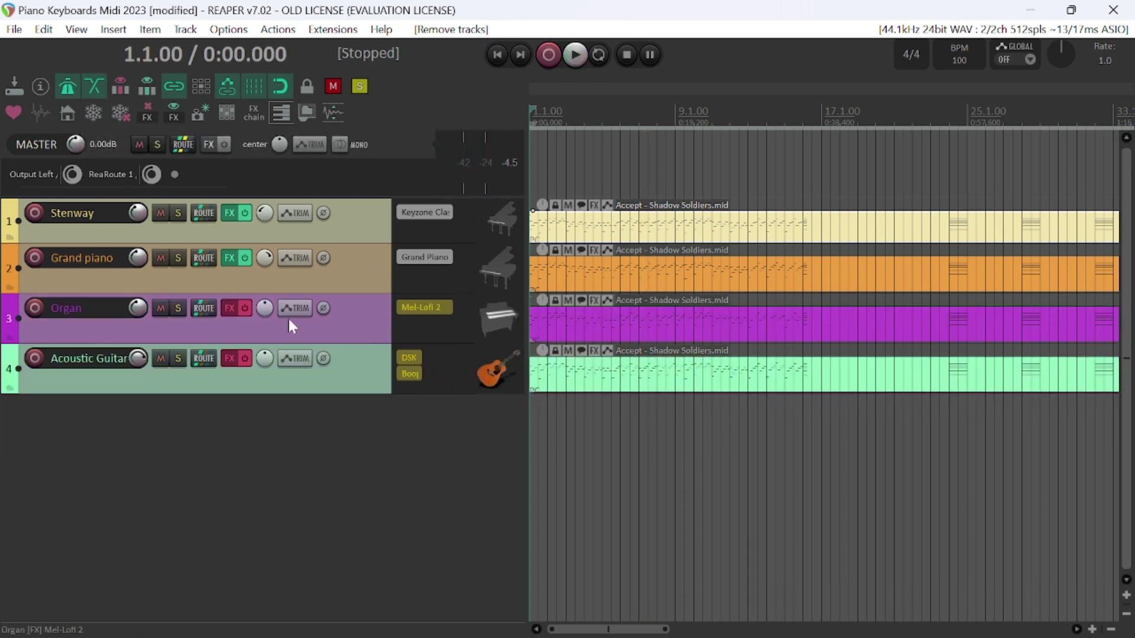
- Review the Organ track's Mel-Lofi 2 instrument, enable the track's bypassed FX chain and play the project from the start
{"action": "left_click", "coordinate": [421, 308]}
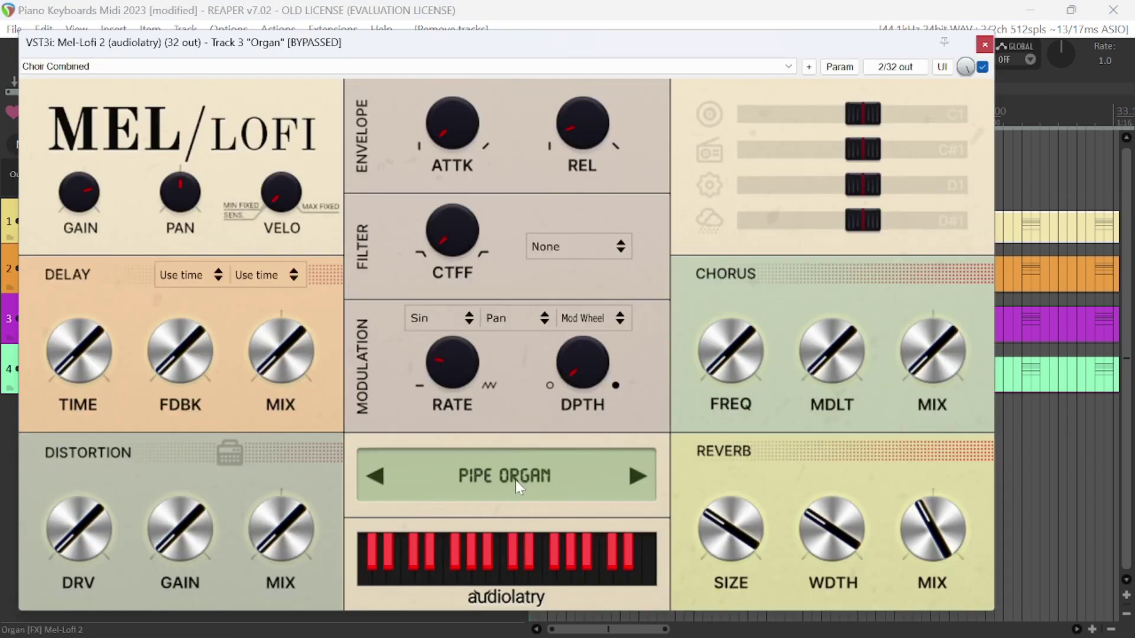
{"action": "left_click", "coordinate": [984, 46]}
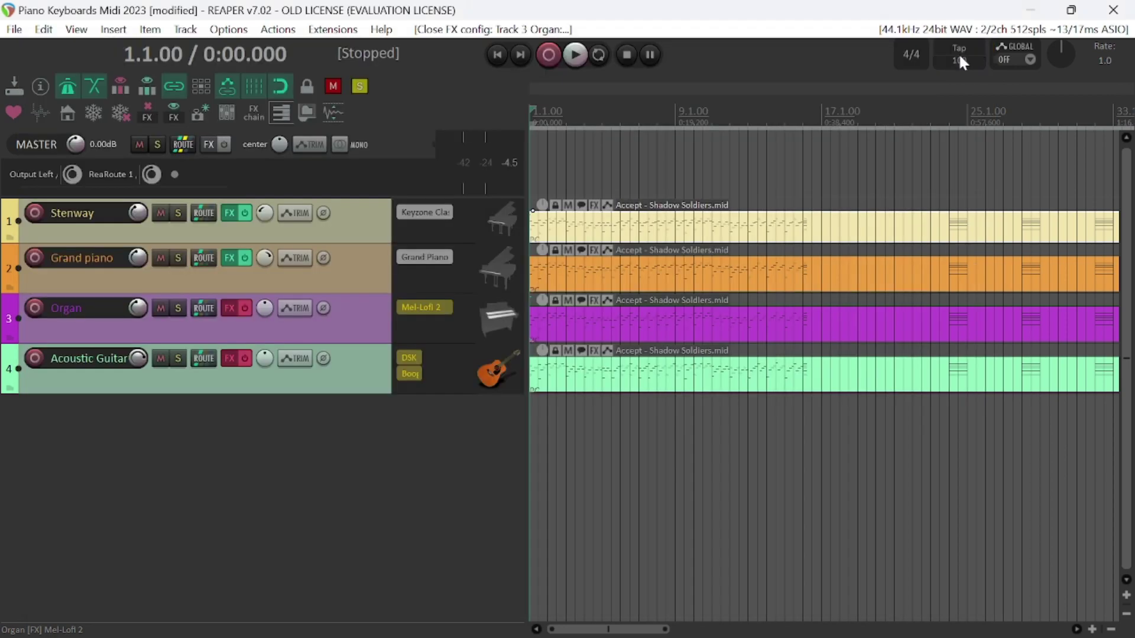
{"action": "left_click", "coordinate": [229, 308]}
{"action": "key", "text": "Escape"}
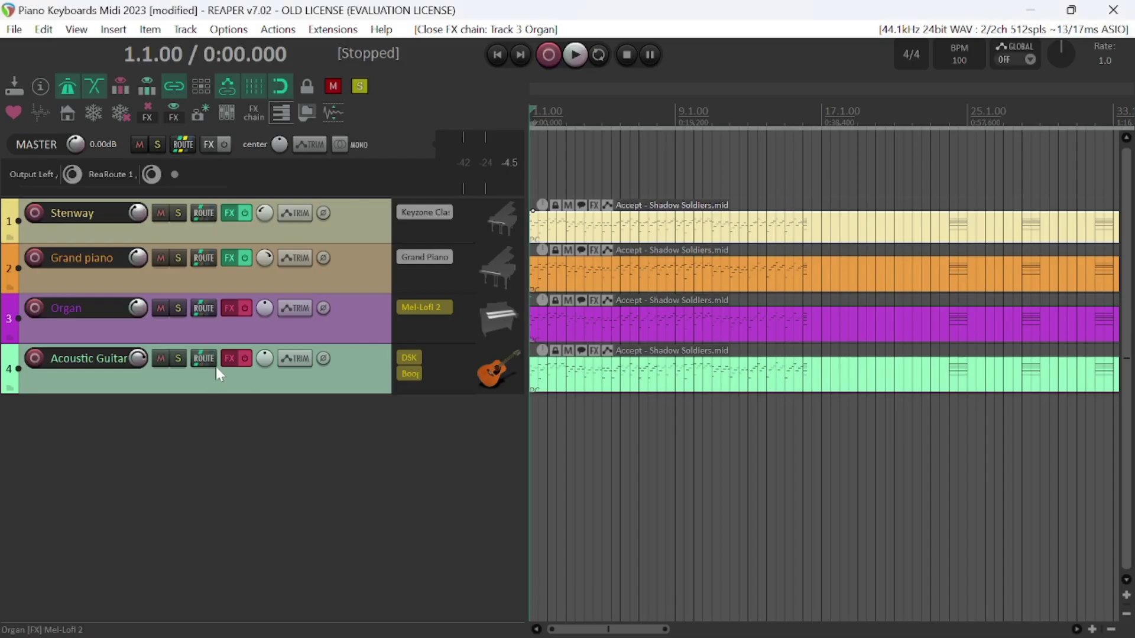
{"action": "left_click", "coordinate": [244, 309]}
{"action": "key", "text": "space"}
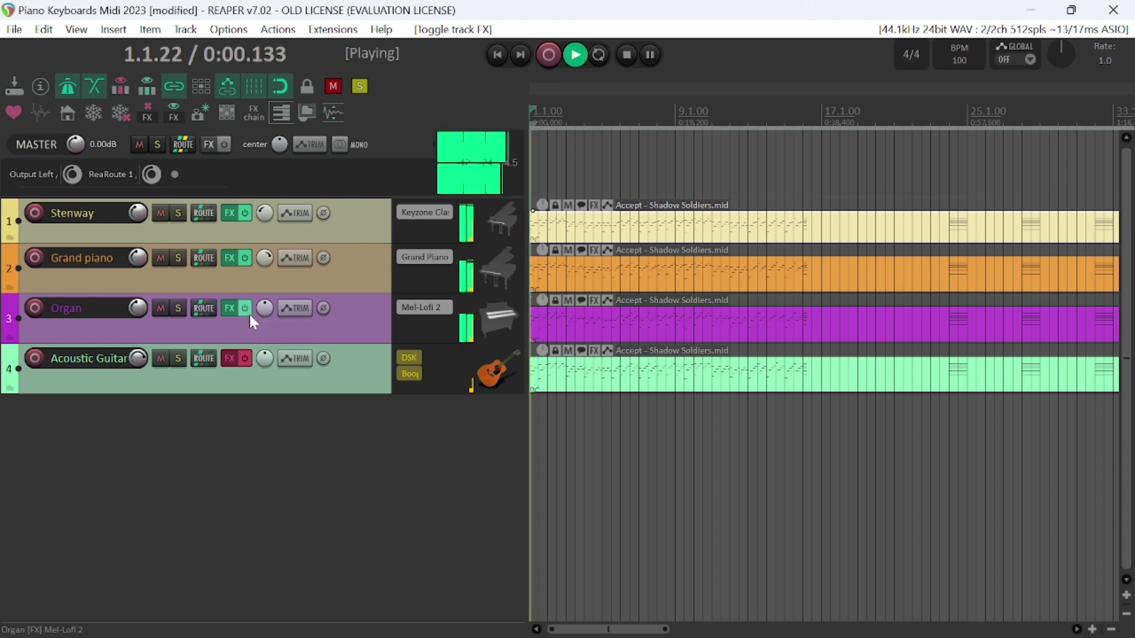
- Solo and unsolo the Organ, Grand piano and Stenway tracks in turn during playback to compare their sounds
{"action": "left_click", "coordinate": [180, 308]}
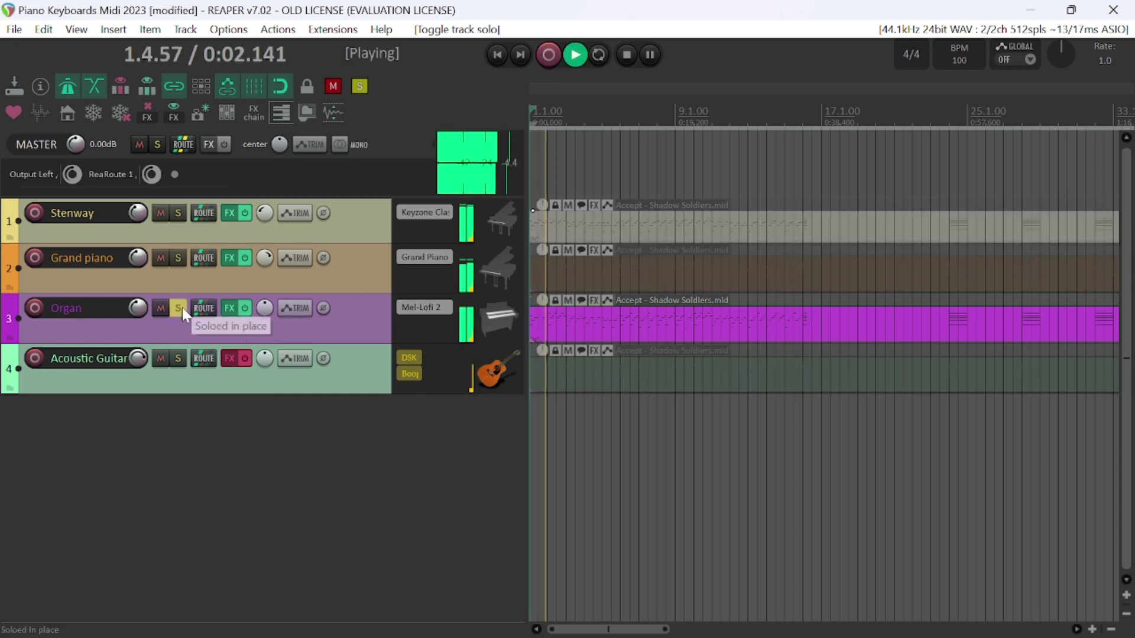
{"action": "left_click", "coordinate": [183, 310]}
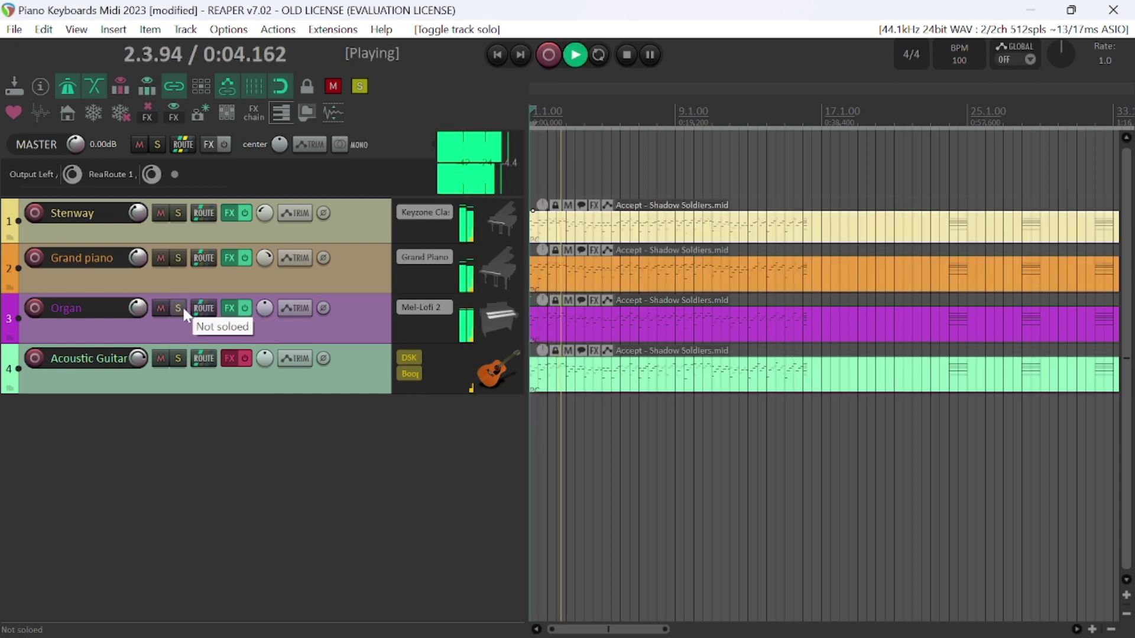
{"action": "left_click", "coordinate": [177, 261]}
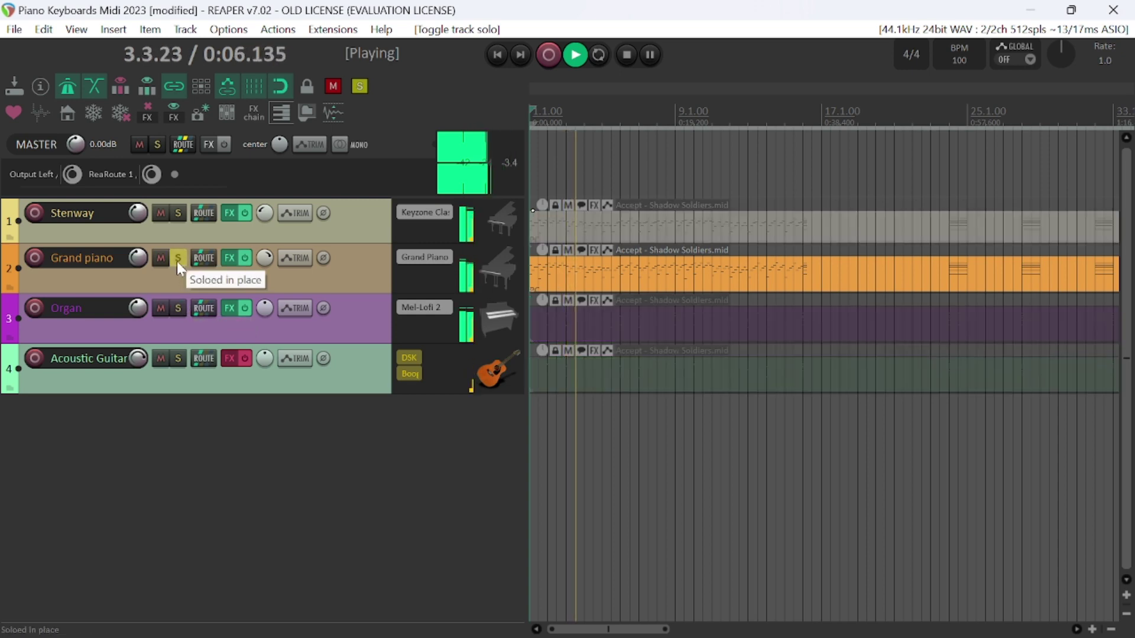
{"action": "left_click", "coordinate": [176, 262]}
{"action": "left_click", "coordinate": [180, 216]}
{"action": "left_click", "coordinate": [180, 217]}
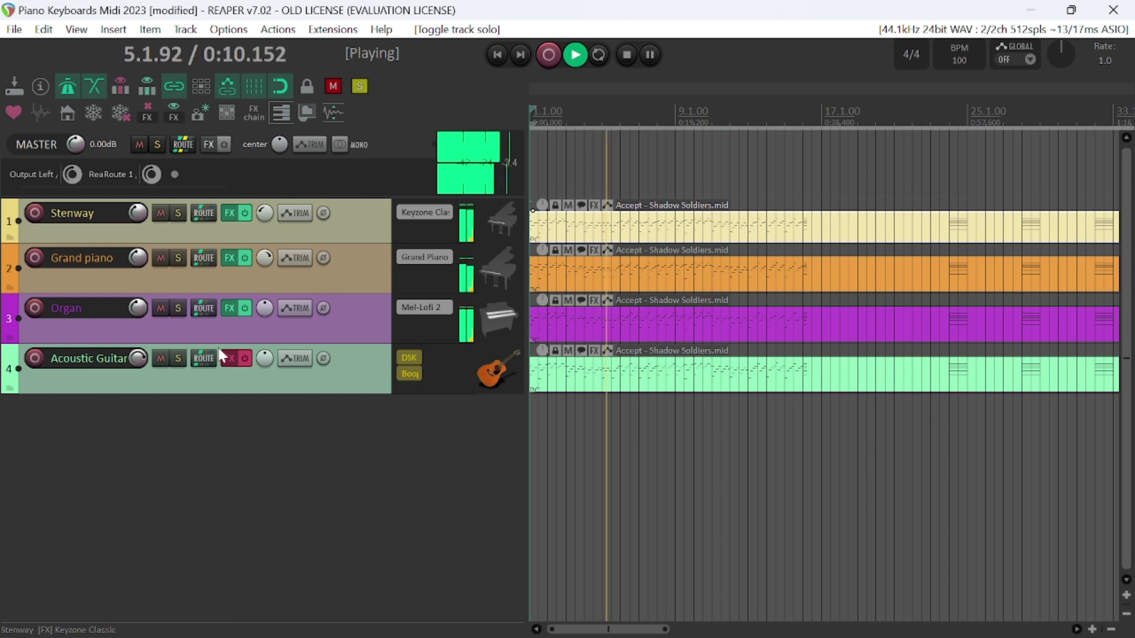
- Disable the metronome while the three instruments play together, and stop playback
{"action": "left_click", "coordinate": [73, 81]}
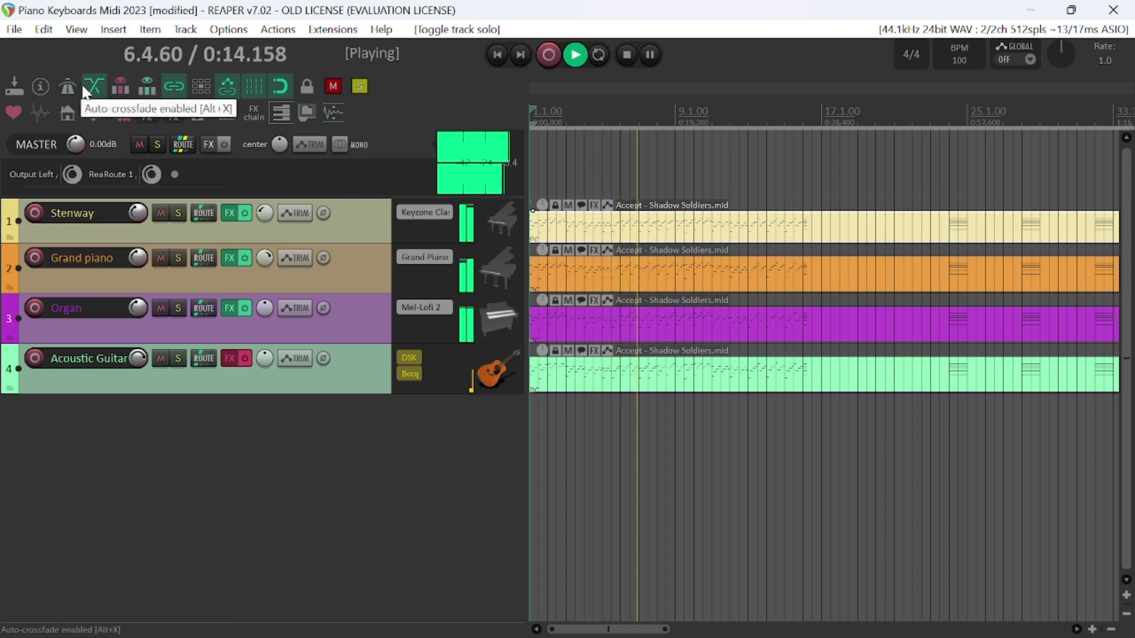
{"action": "key", "text": "space"}
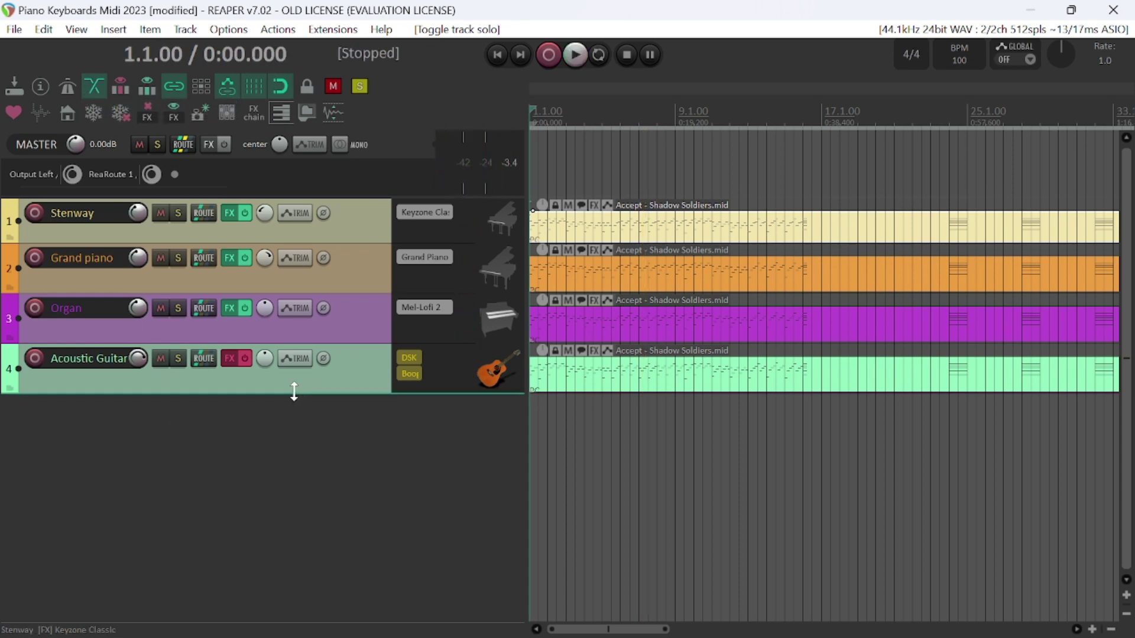
- Review the Acoustic Guitar track's DSK Guitars Nylon instrument and Boogex effect, and close both plug-in windows
{"action": "left_click", "coordinate": [414, 358]}
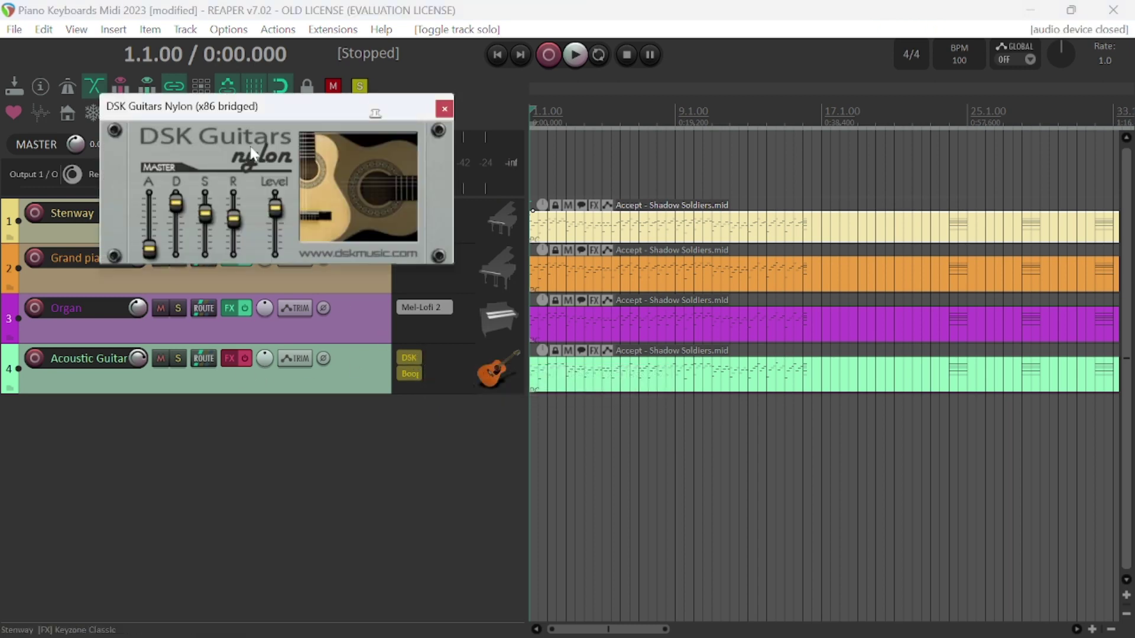
{"action": "left_click", "coordinate": [409, 373]}
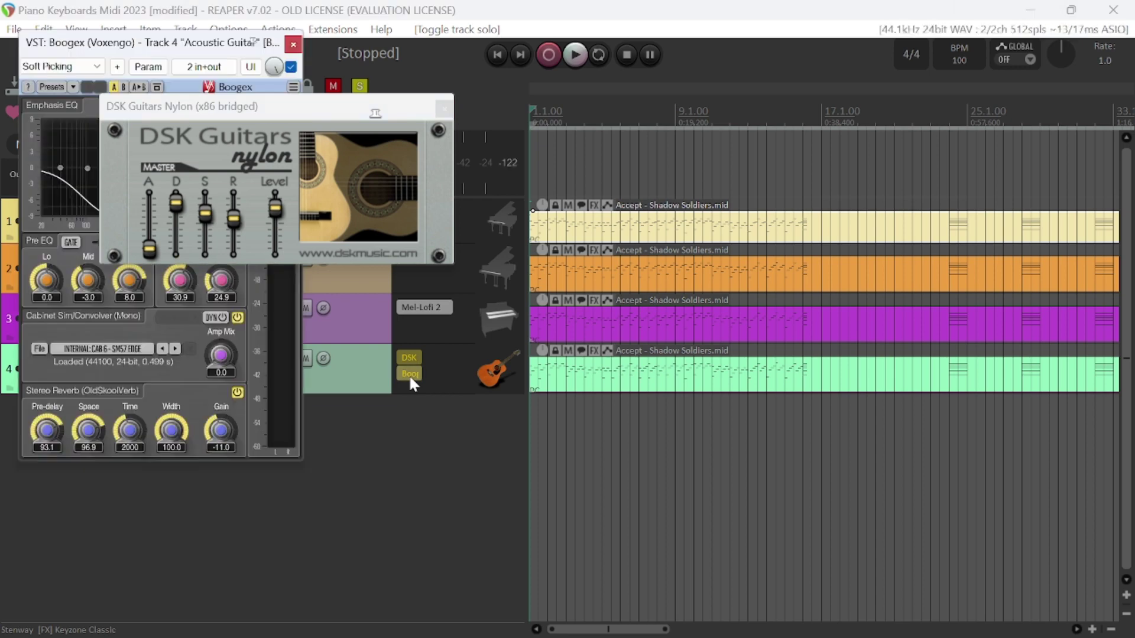
{"action": "left_click", "coordinate": [445, 105]}
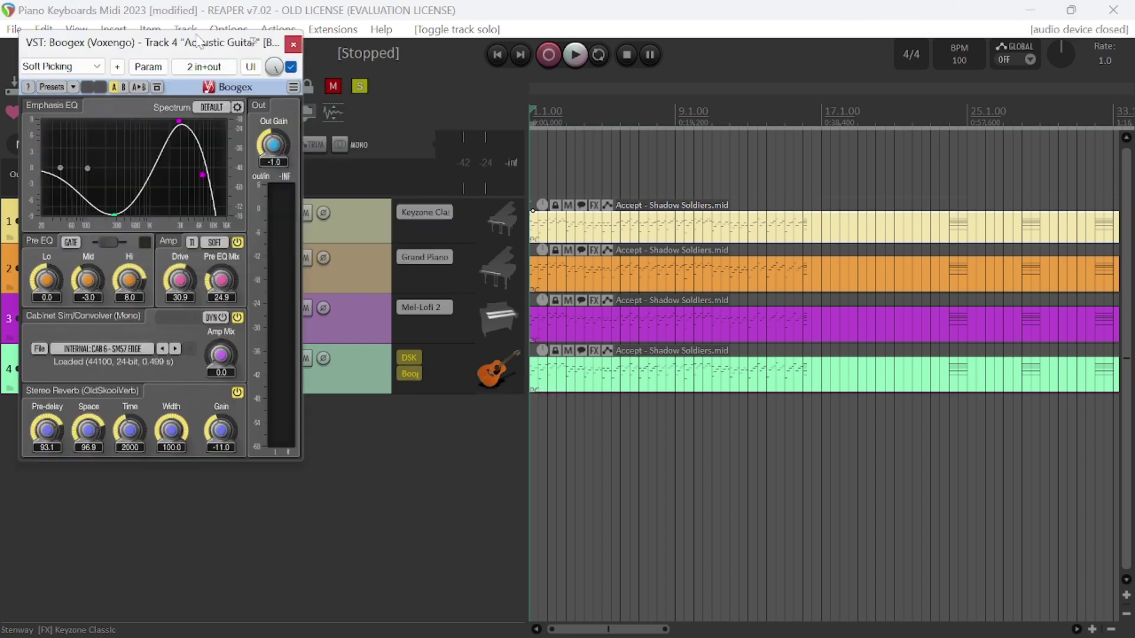
{"action": "left_click_drag", "start_coordinate": [190, 52], "coordinate": [373, 80]}
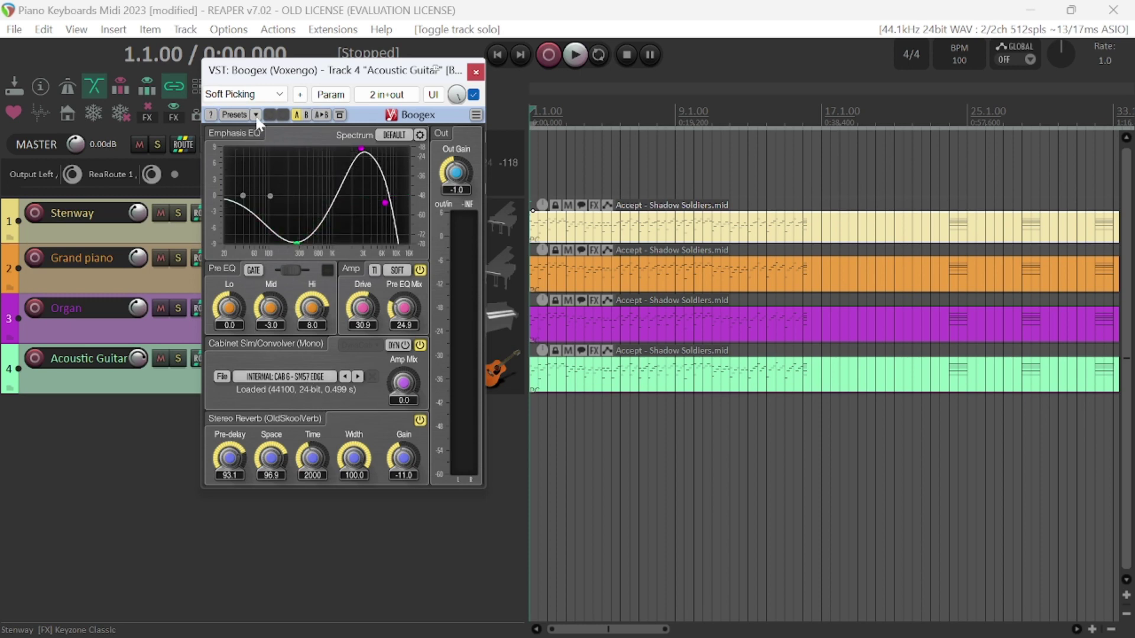
{"action": "left_click", "coordinate": [476, 73]}
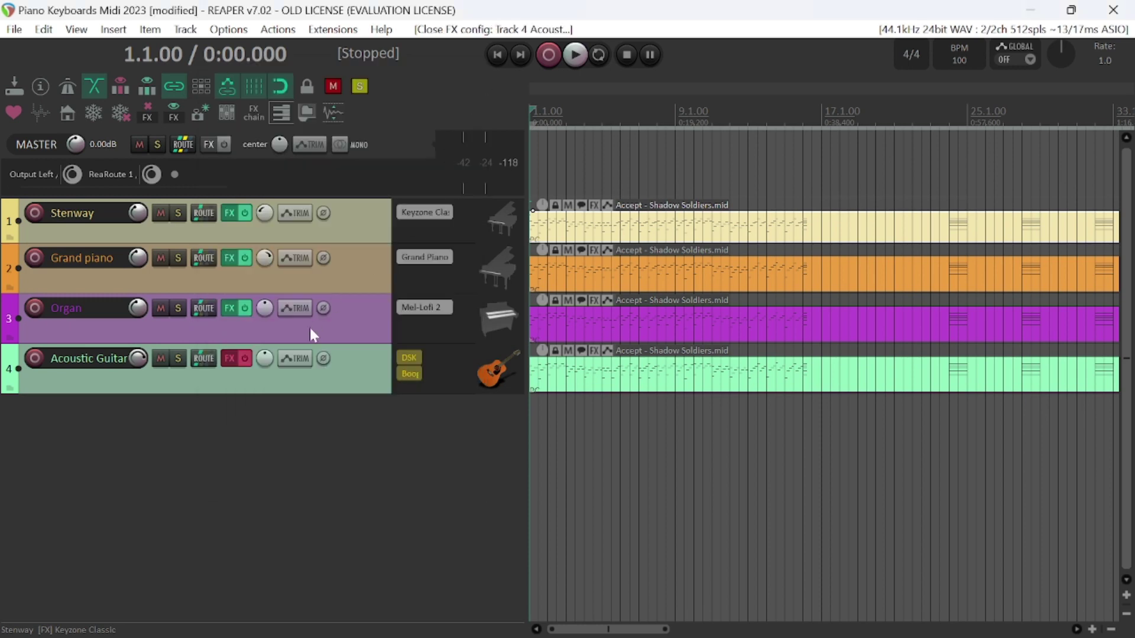
- Enable the Acoustic Guitar track's bypassed FX chain and play the project from the start, first with the guitar soloed, then with all tracks
{"action": "left_click", "coordinate": [241, 363]}
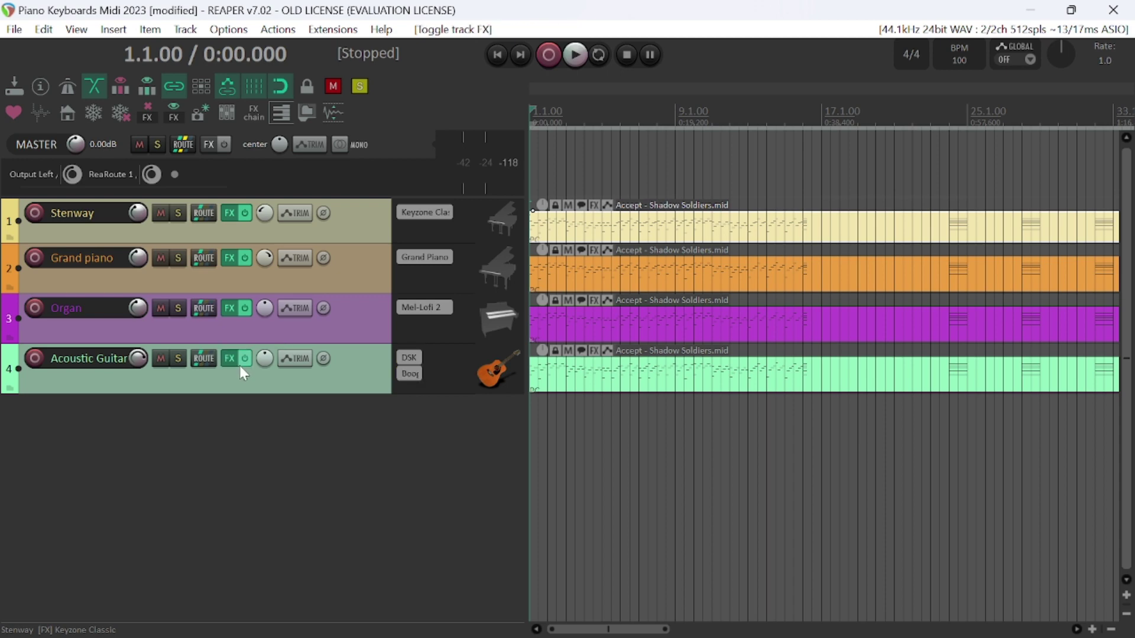
{"action": "left_click", "coordinate": [181, 359]}
{"action": "key", "text": "space"}
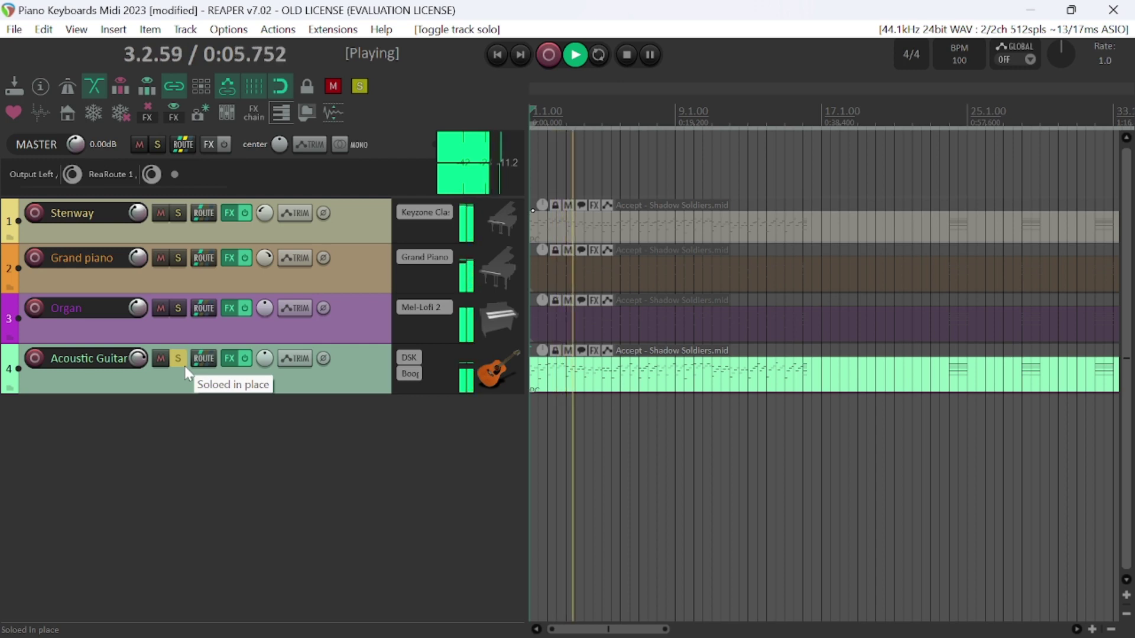
{"action": "key", "text": "space"}
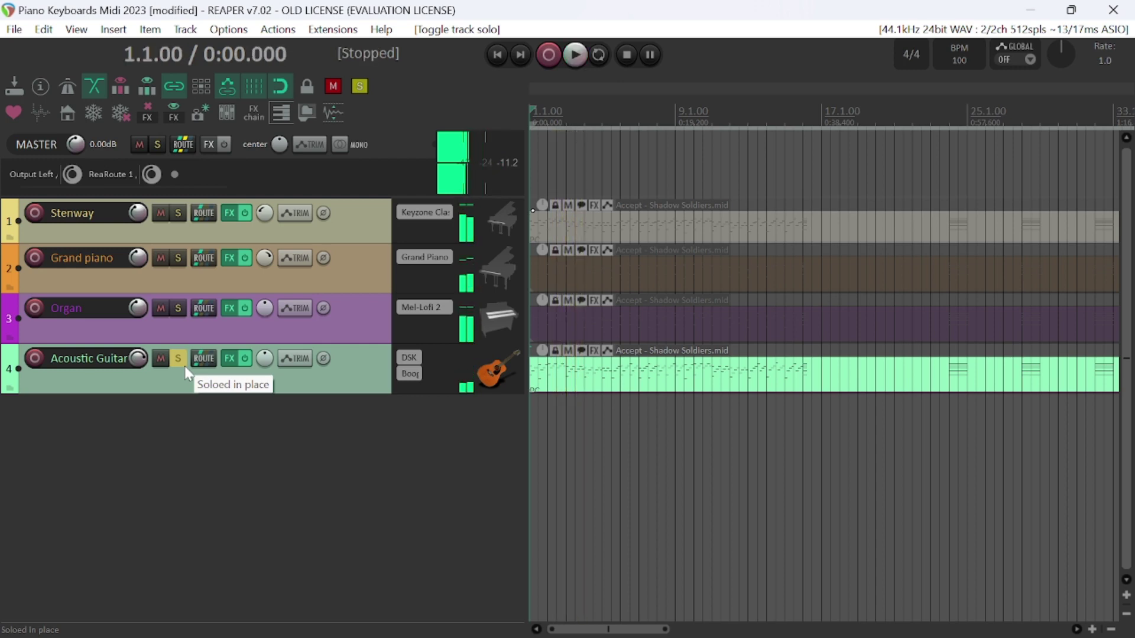
{"action": "left_click", "coordinate": [184, 365]}
{"action": "key", "text": "space"}
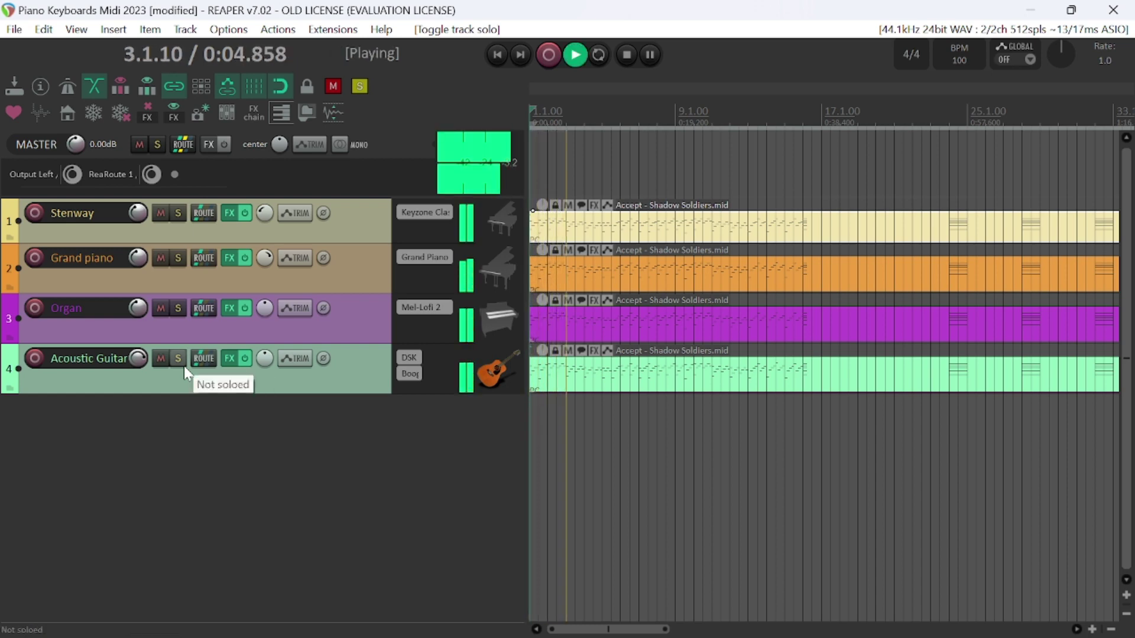
{"action": "key", "text": "space"}
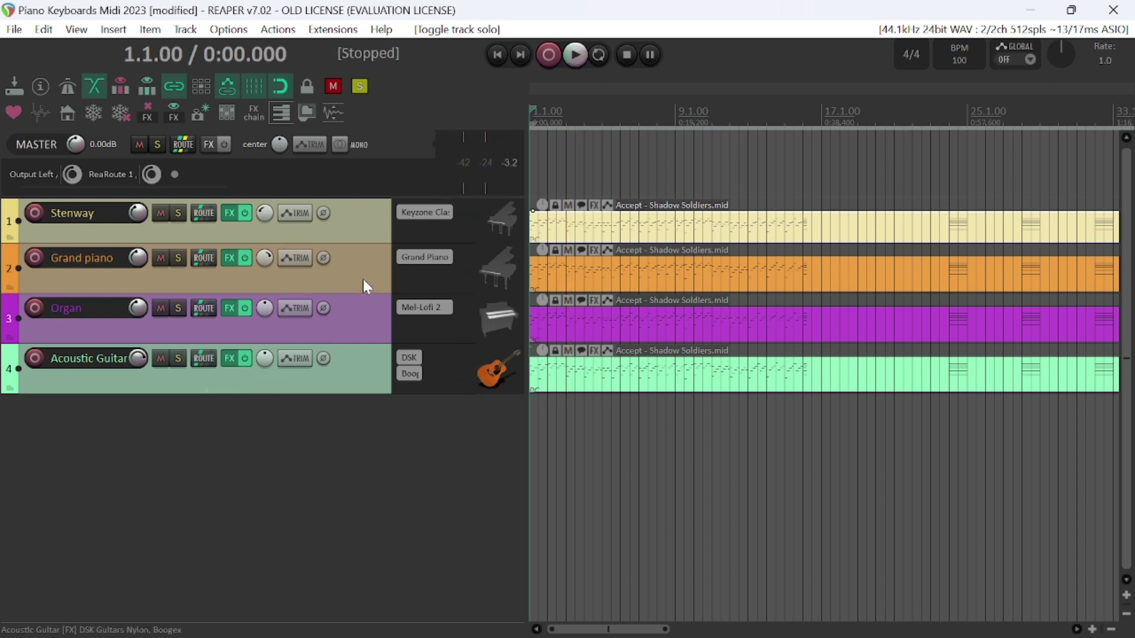
- Duplicate the Grand piano track, delete the MIDI item from the copy and return the edit cursor to the project start
{"action": "right_click", "coordinate": [363, 279]}
{"action": "left_click", "coordinate": [435, 216]}
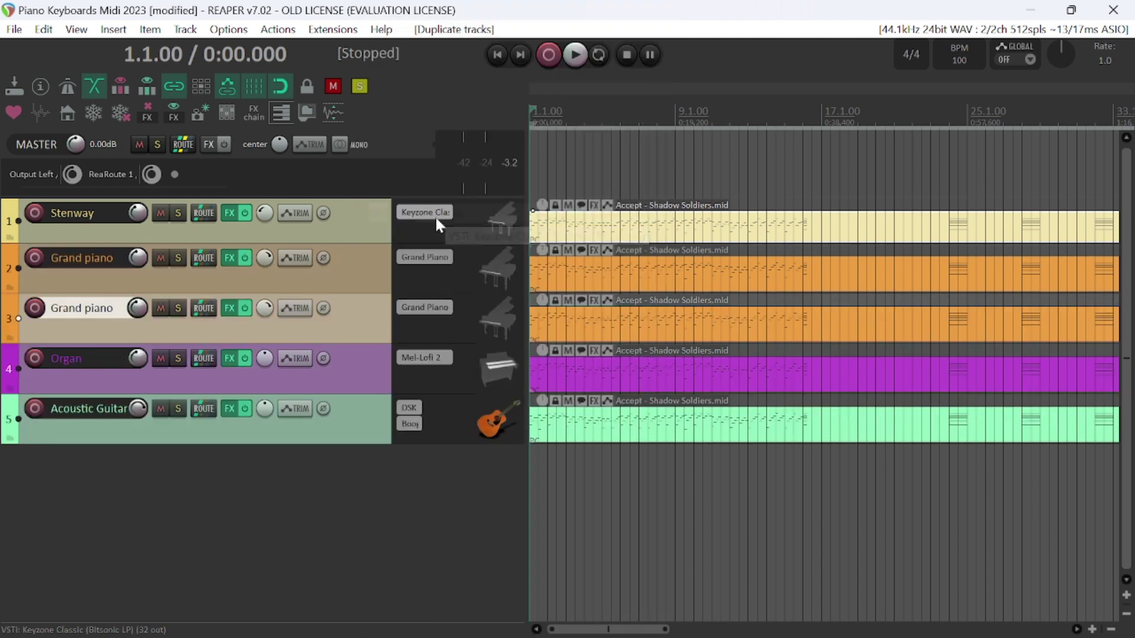
{"action": "left_click", "coordinate": [631, 320]}
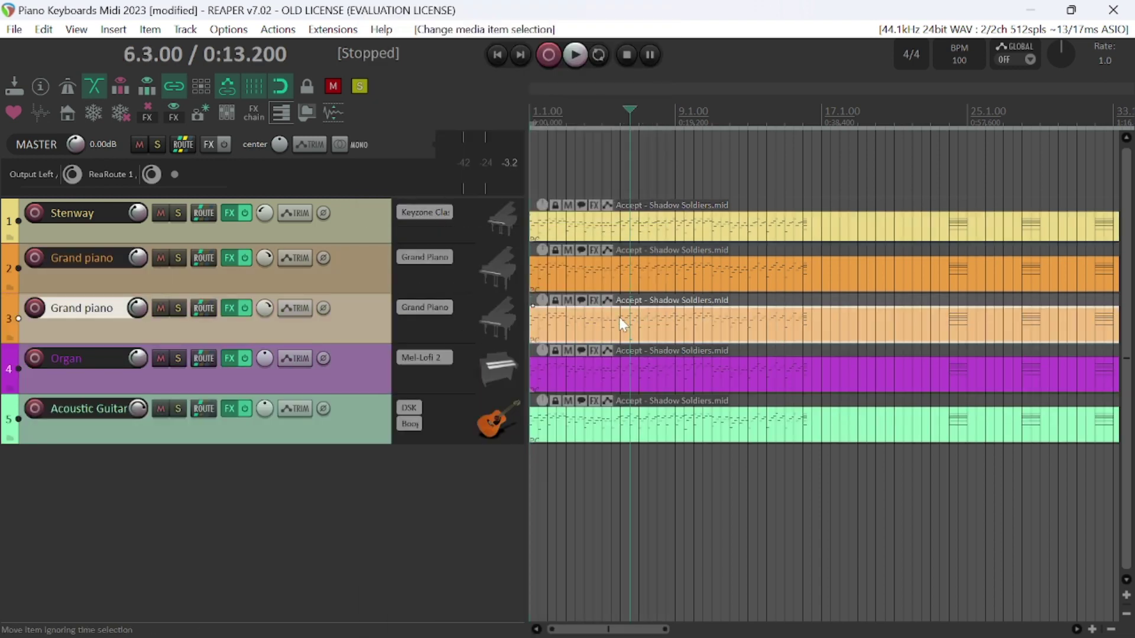
{"action": "key", "text": "Delete"}
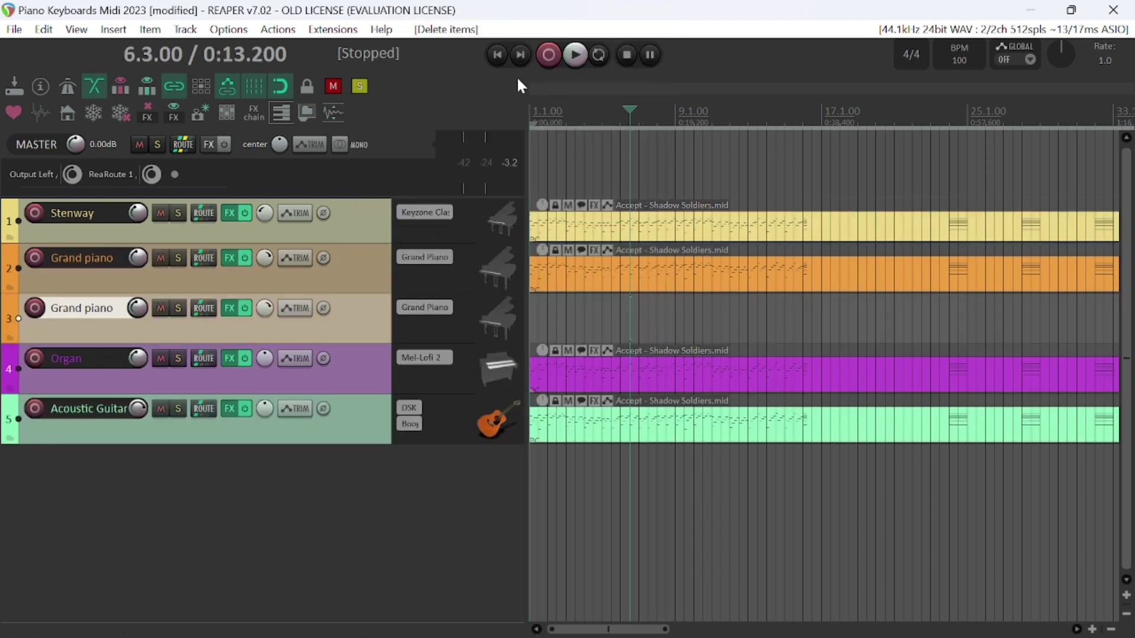
{"action": "left_click", "coordinate": [498, 54]}
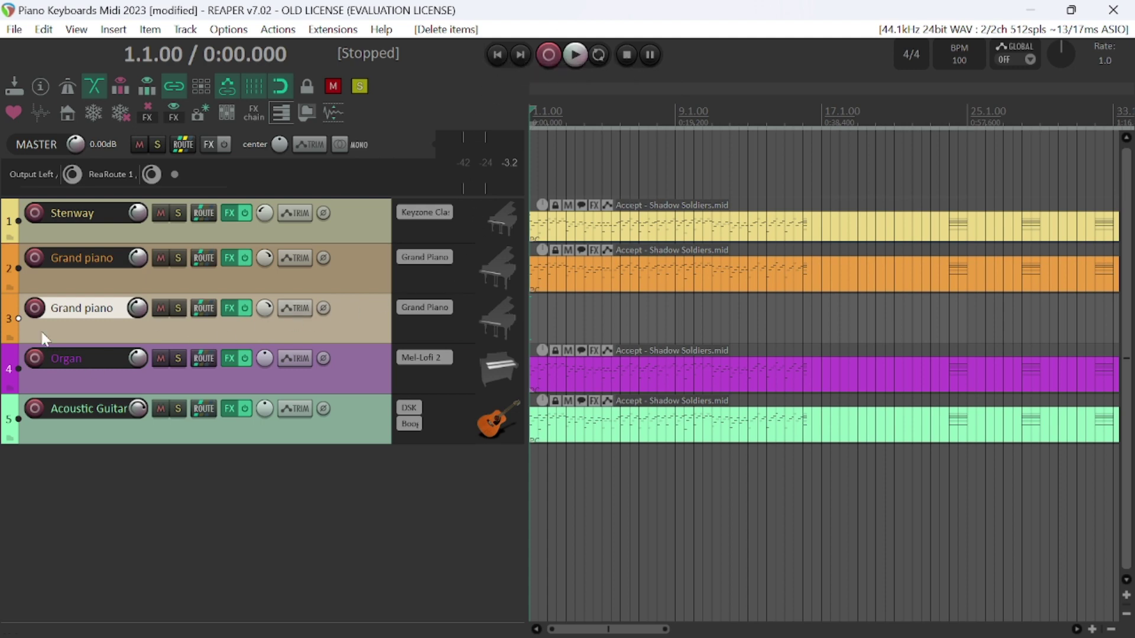
- Arm the empty Grand piano track for recording and set its input to all channels of All MIDI Inputs
{"action": "left_click", "coordinate": [36, 314]}
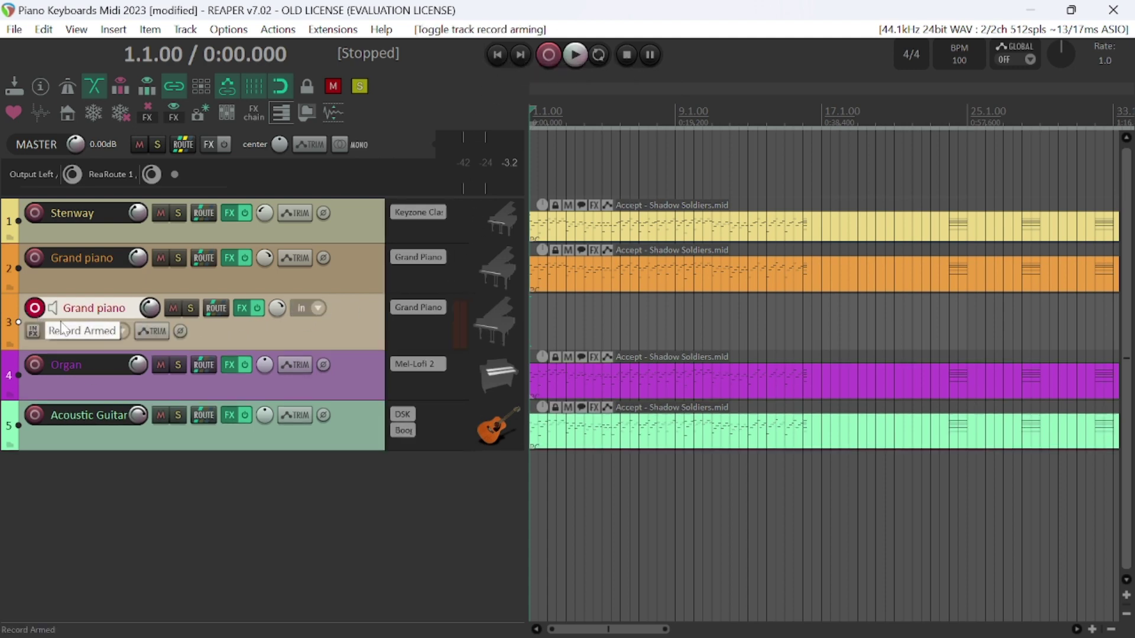
{"action": "left_click", "coordinate": [120, 331]}
{"action": "mouse_move", "coordinate": [172, 392]}
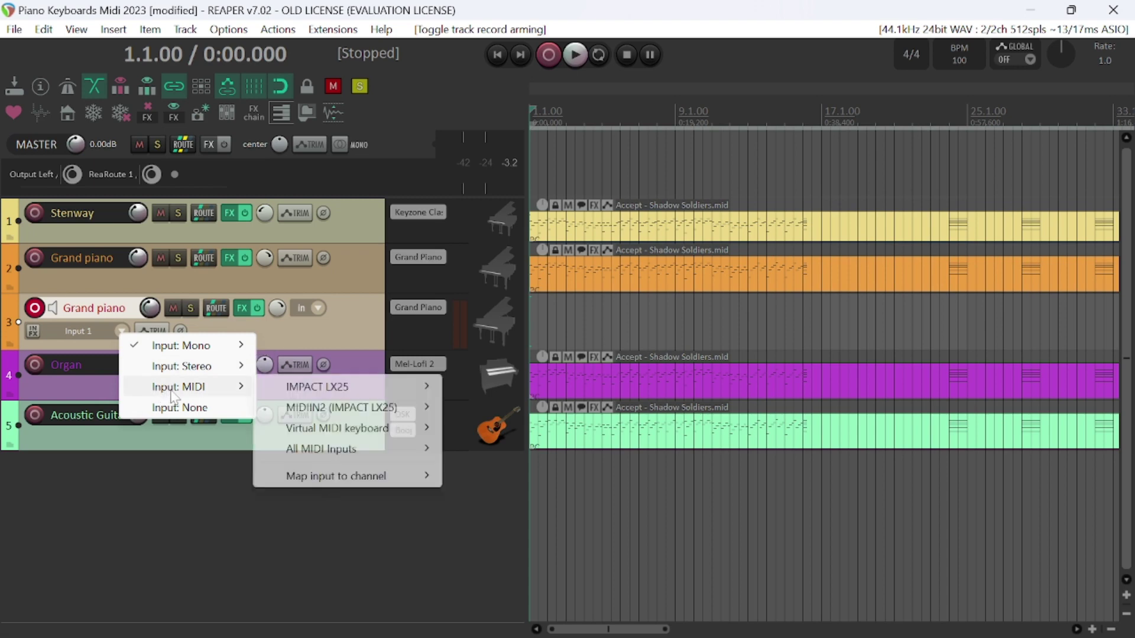
{"action": "mouse_move", "coordinate": [324, 391]}
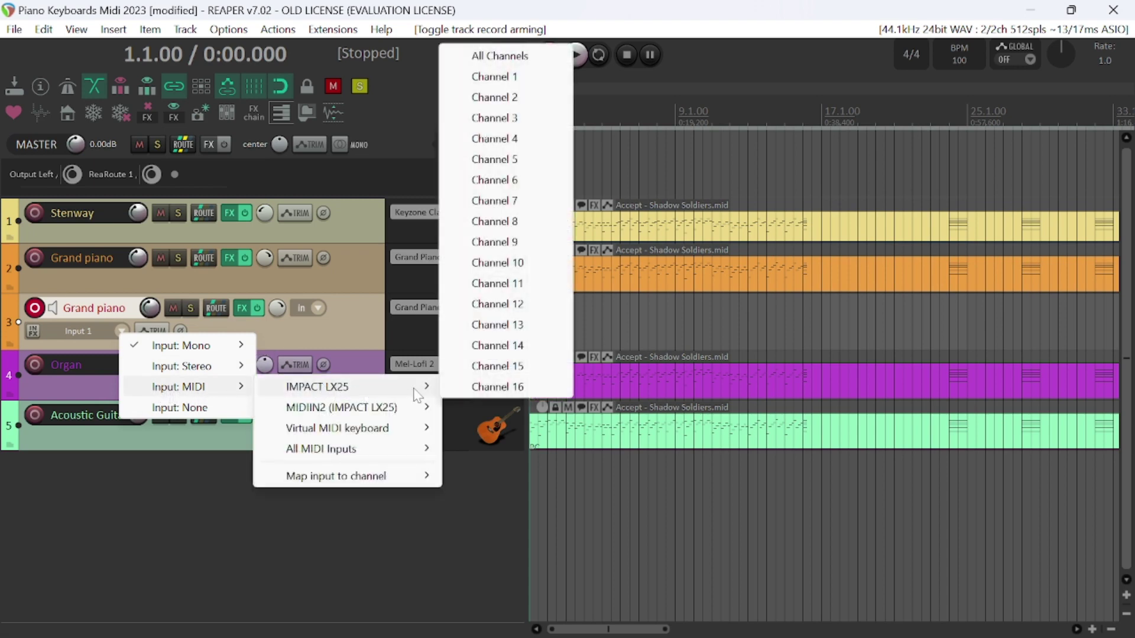
{"action": "mouse_move", "coordinate": [382, 455]}
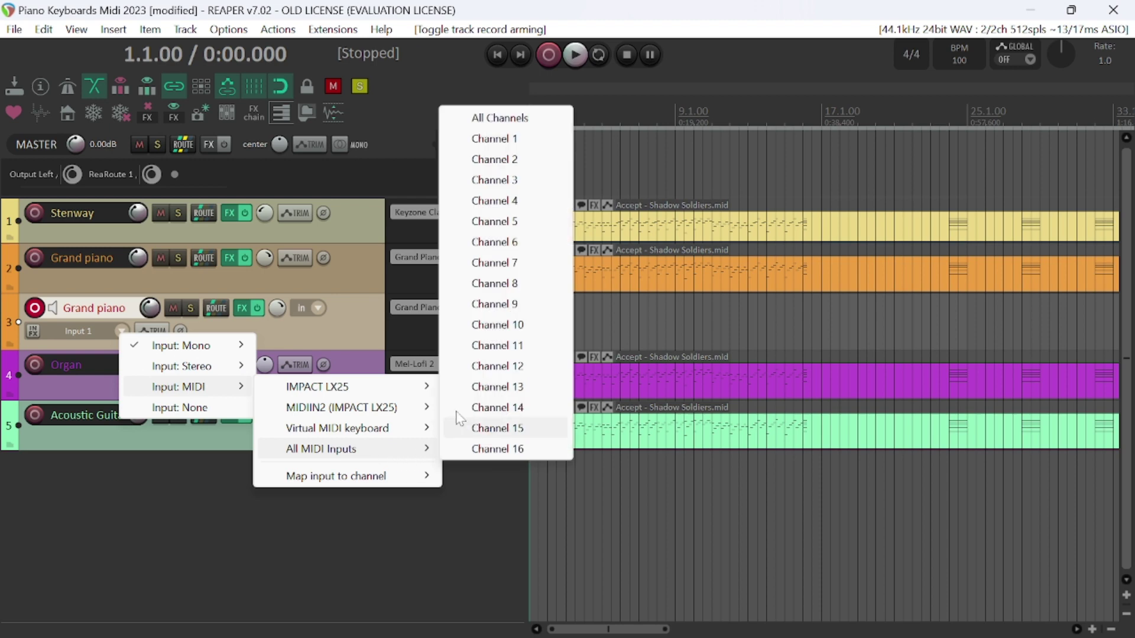
{"action": "left_click", "coordinate": [494, 119]}
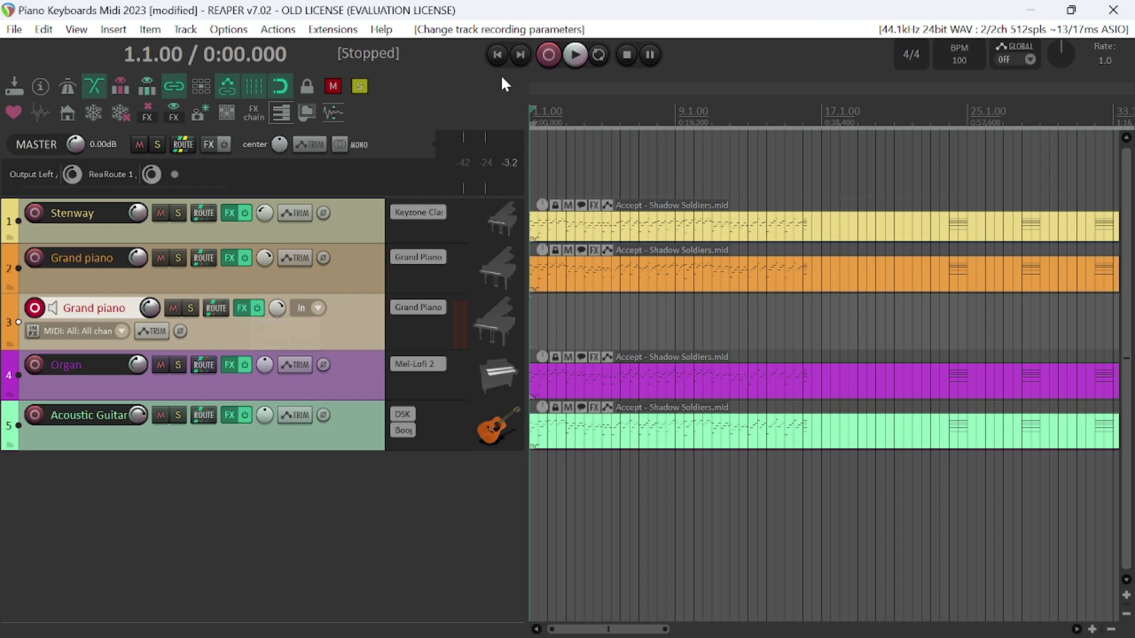
- Check the metronome's count-in settings, record a MIDI take of about 16 measures on the armed Grand piano track and save it
{"action": "right_click", "coordinate": [70, 82]}
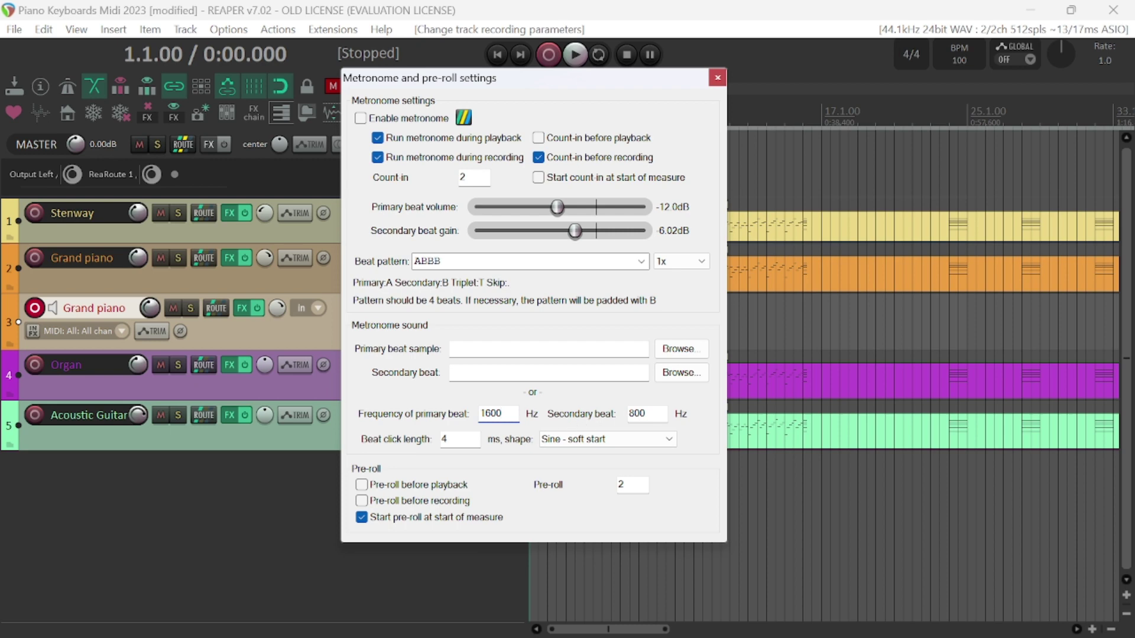
{"action": "left_click", "coordinate": [548, 54]}
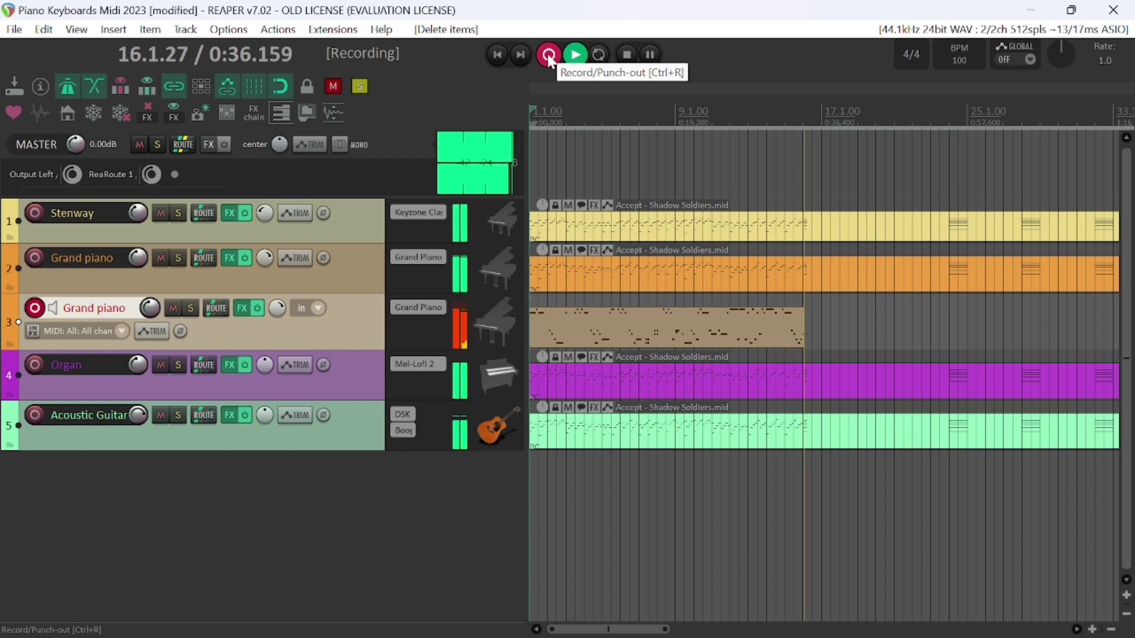
{"action": "left_click", "coordinate": [548, 54]}
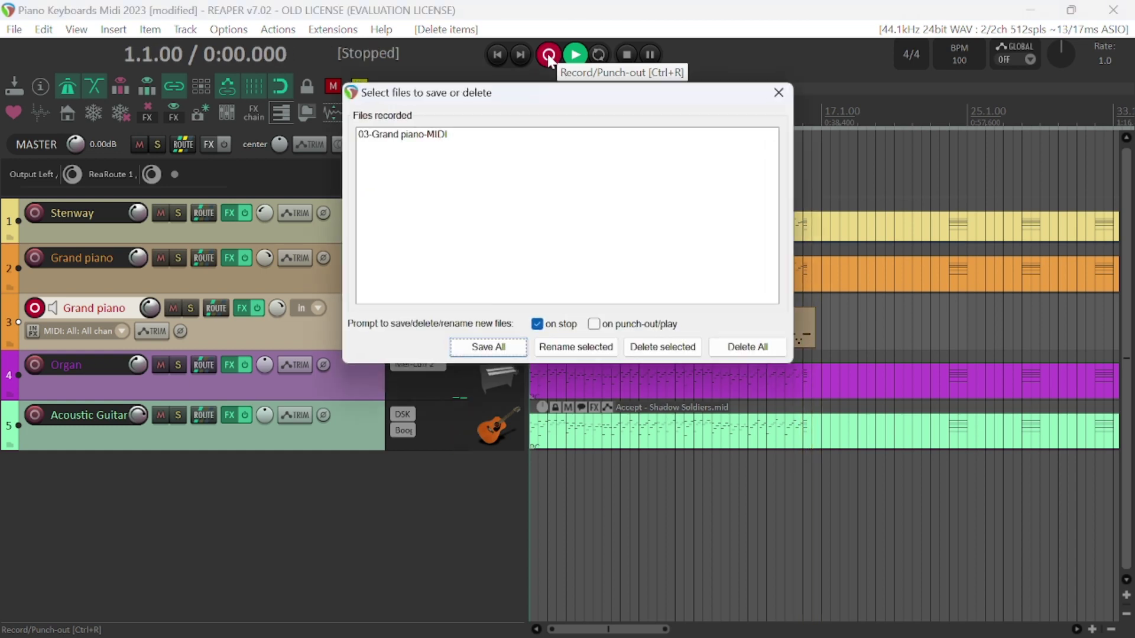
{"action": "left_click", "coordinate": [489, 347]}
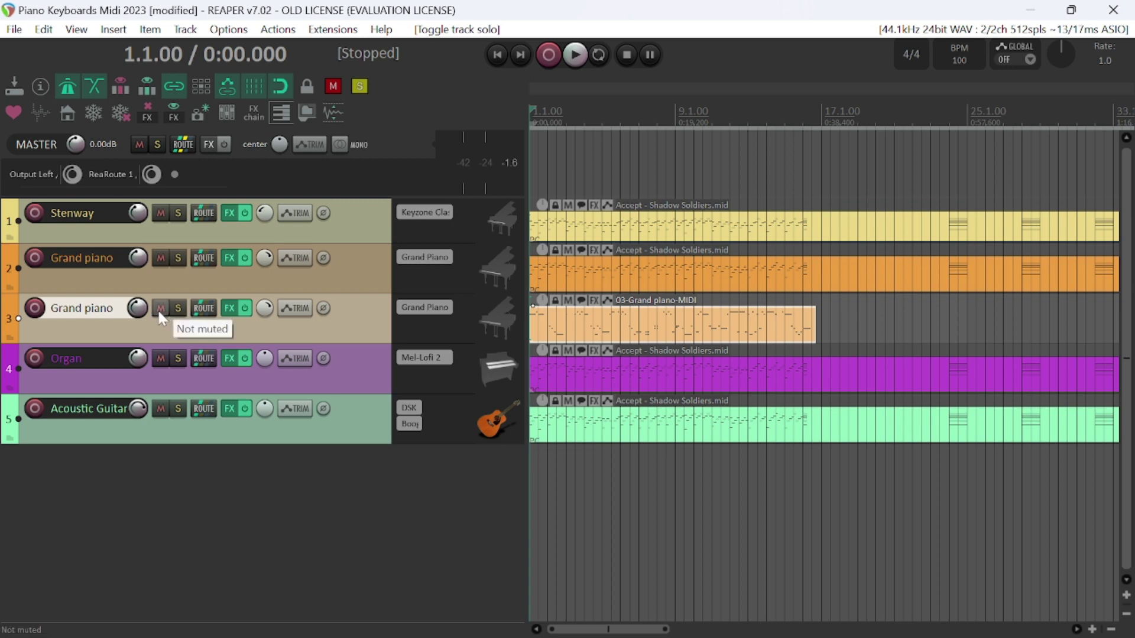
- Play back the recorded Grand piano take from the start, soloing and unsoloing its track to compare it with the full mix
{"action": "key", "text": "space"}
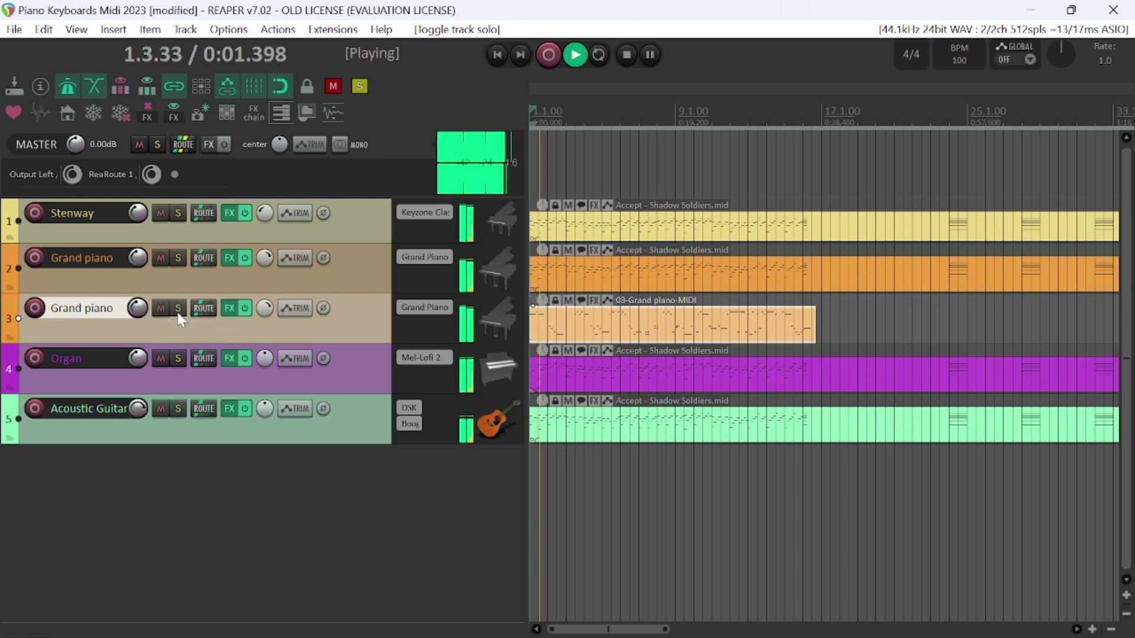
{"action": "left_click", "coordinate": [178, 308]}
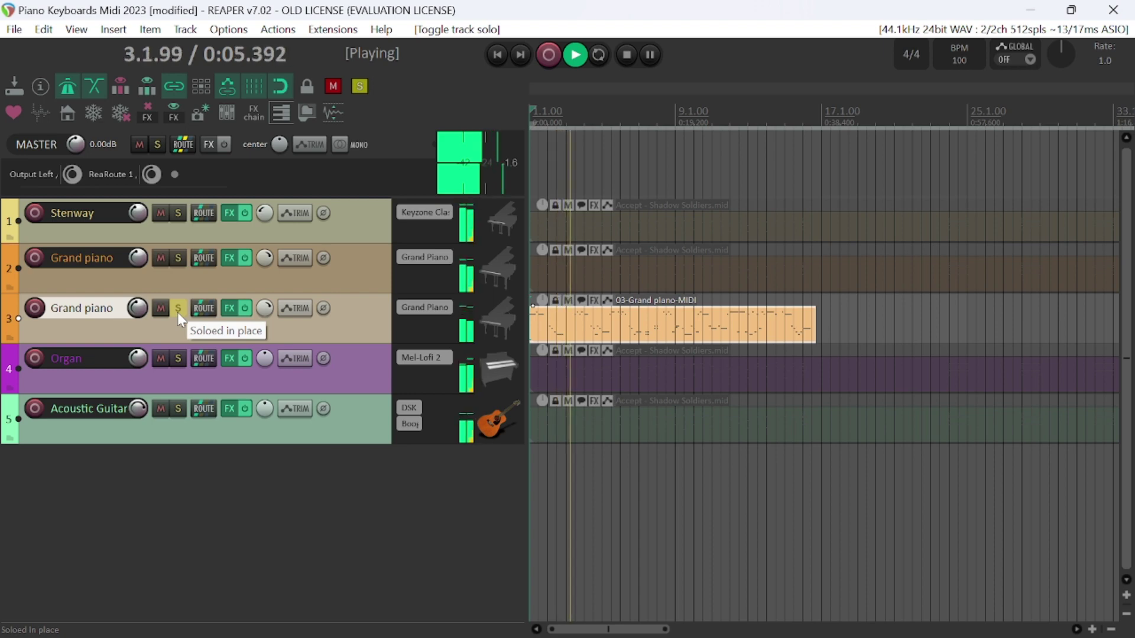
{"action": "left_click", "coordinate": [178, 312]}
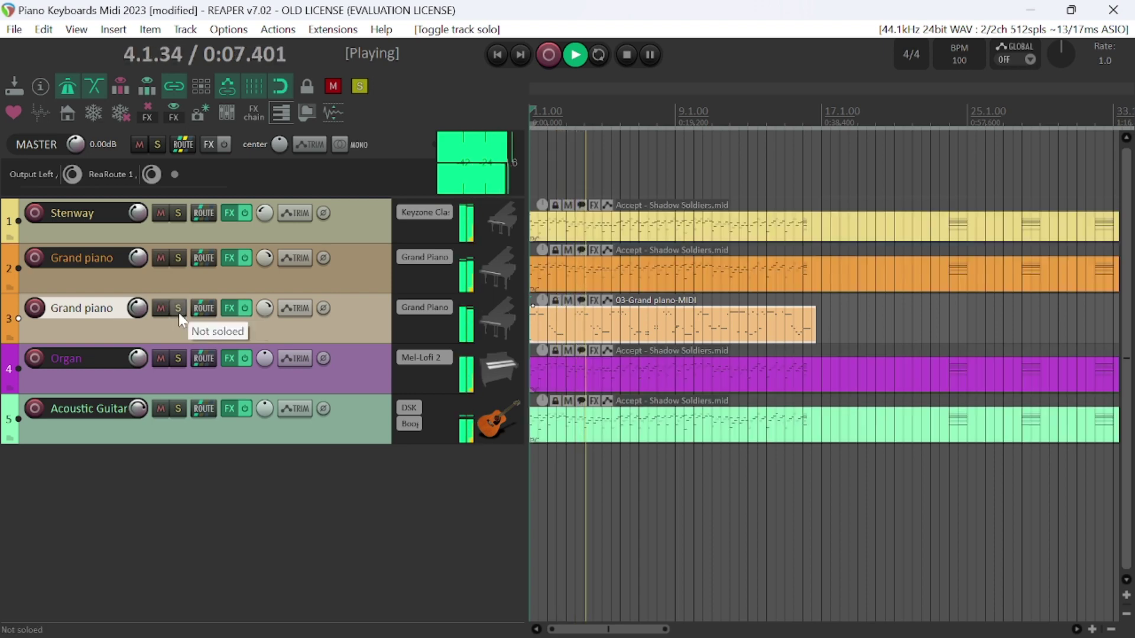
{"action": "left_click", "coordinate": [730, 139]}
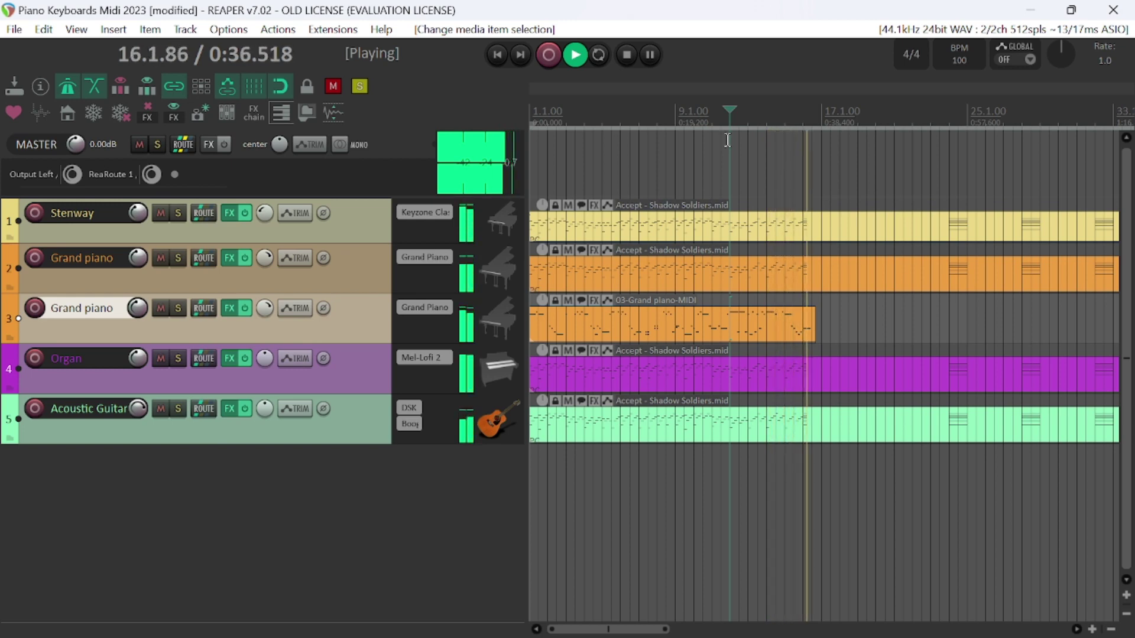
{"action": "key", "text": "space"}
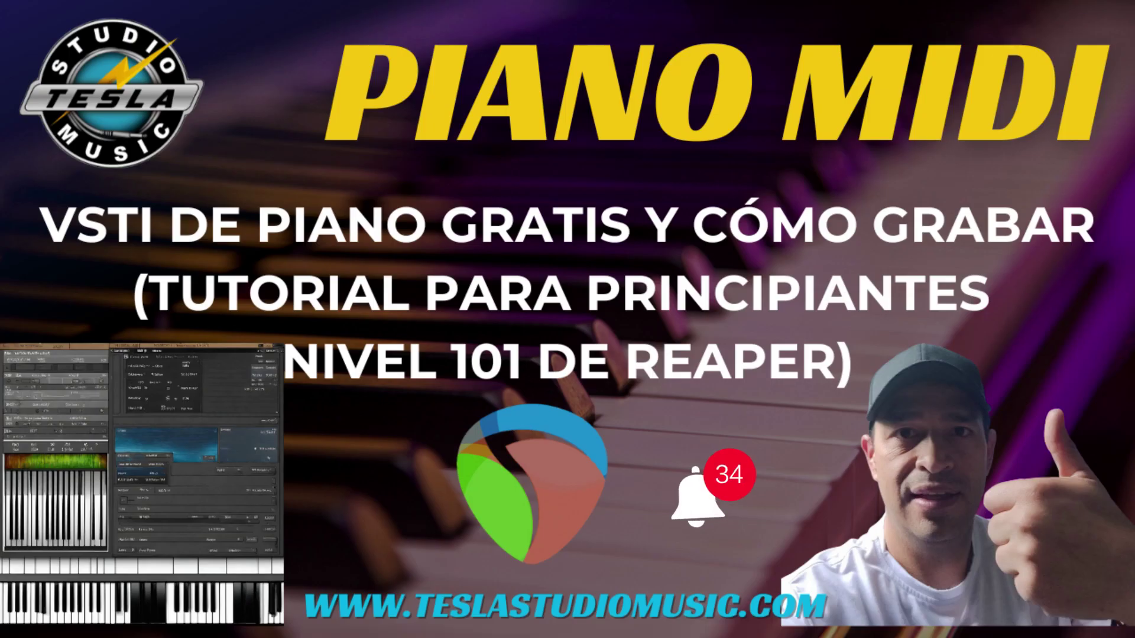